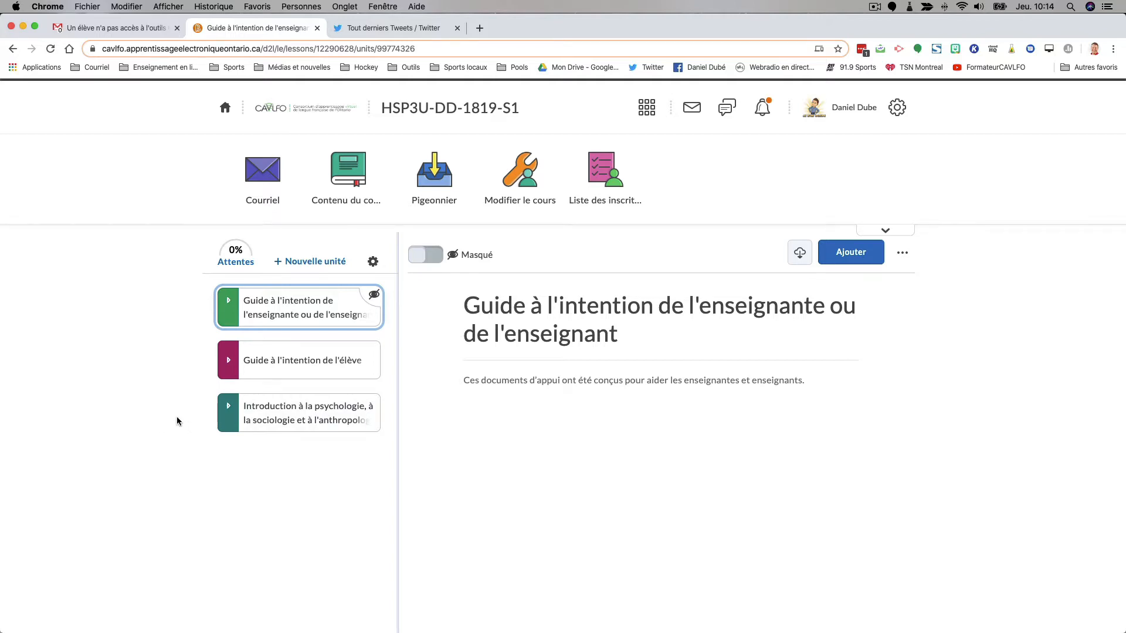
Step: Open Sous-question 2.1.2 under Module 2, Question de réflexion 2.1, in the Introduction à la psychologie, à la sociologie et à l'anthropologie unit
click(224, 418)
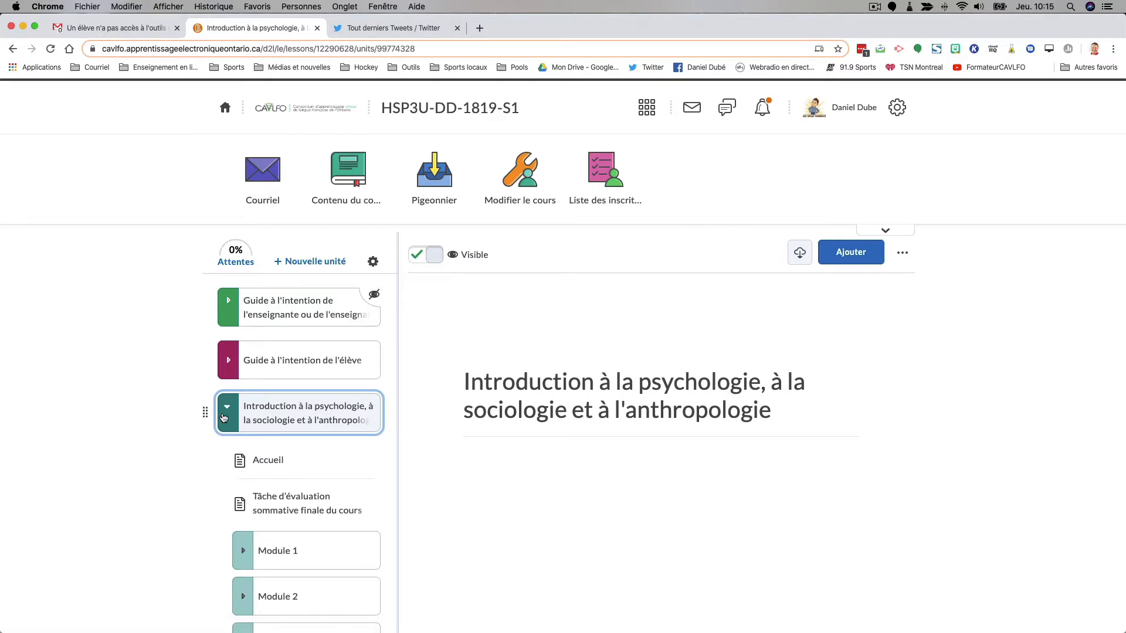
scroll(224, 418, down, 3)
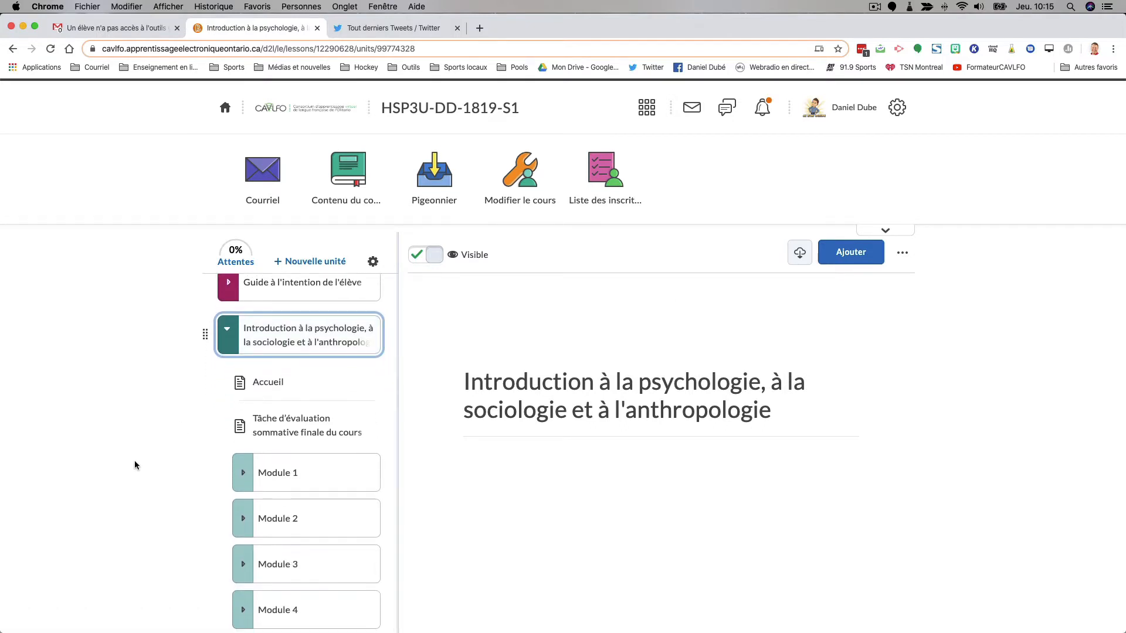
click(241, 530)
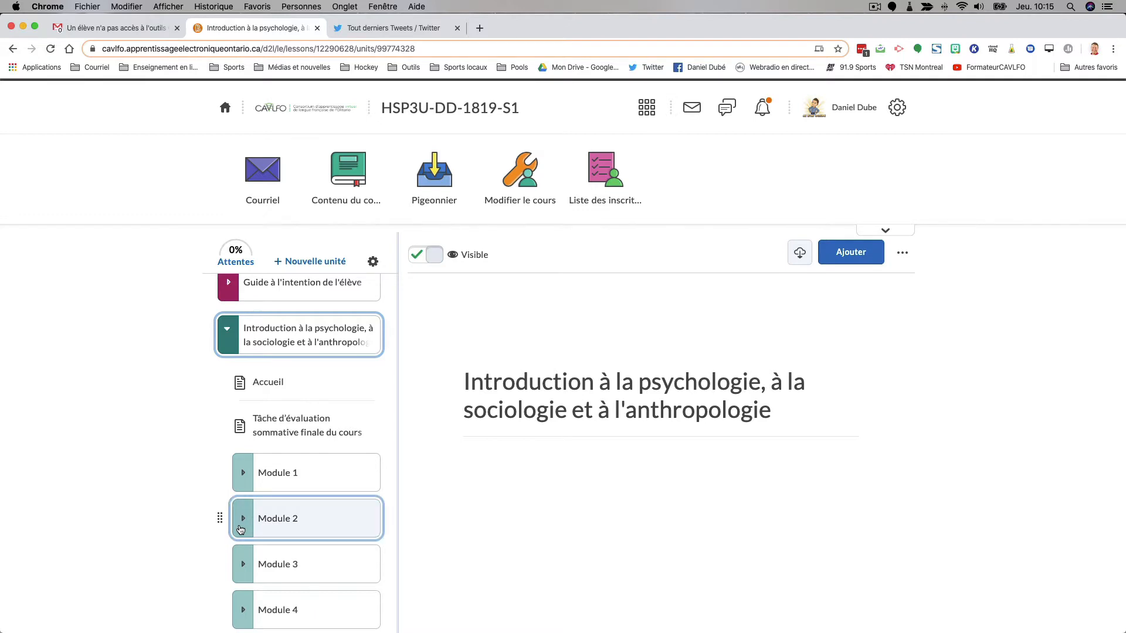
scroll(241, 529, down, 3)
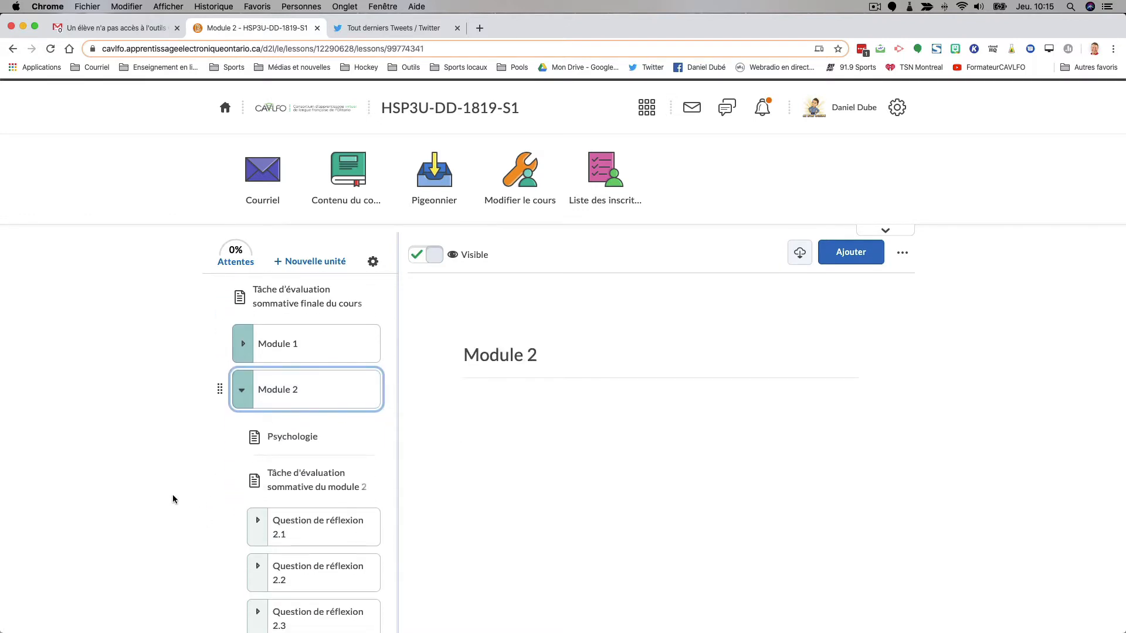
click(312, 532)
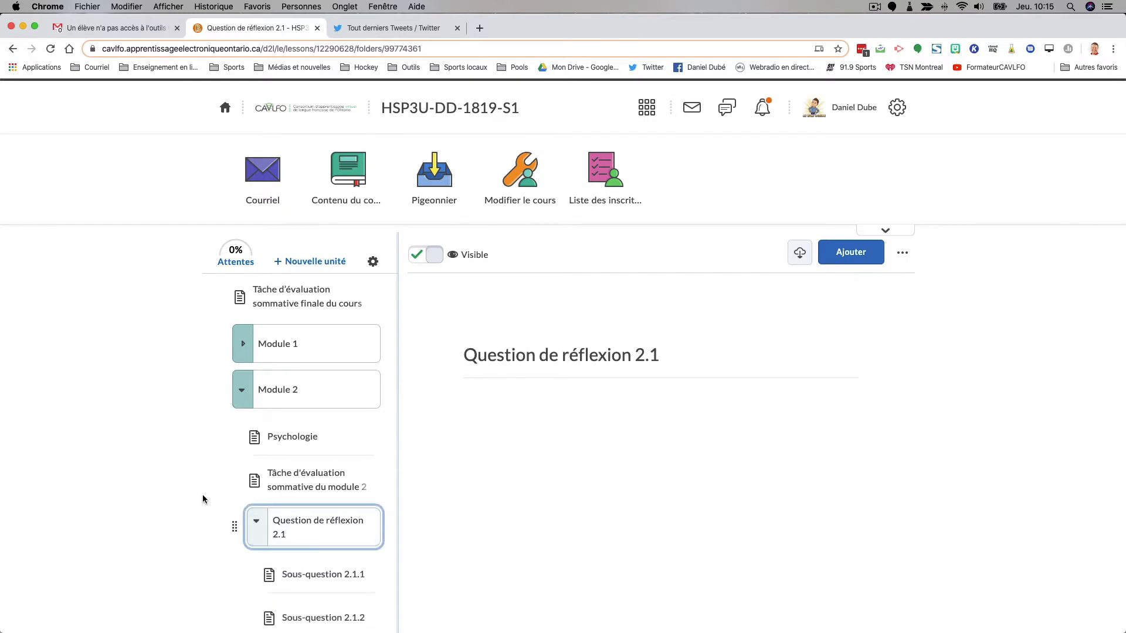
scroll(209, 494, down, 5)
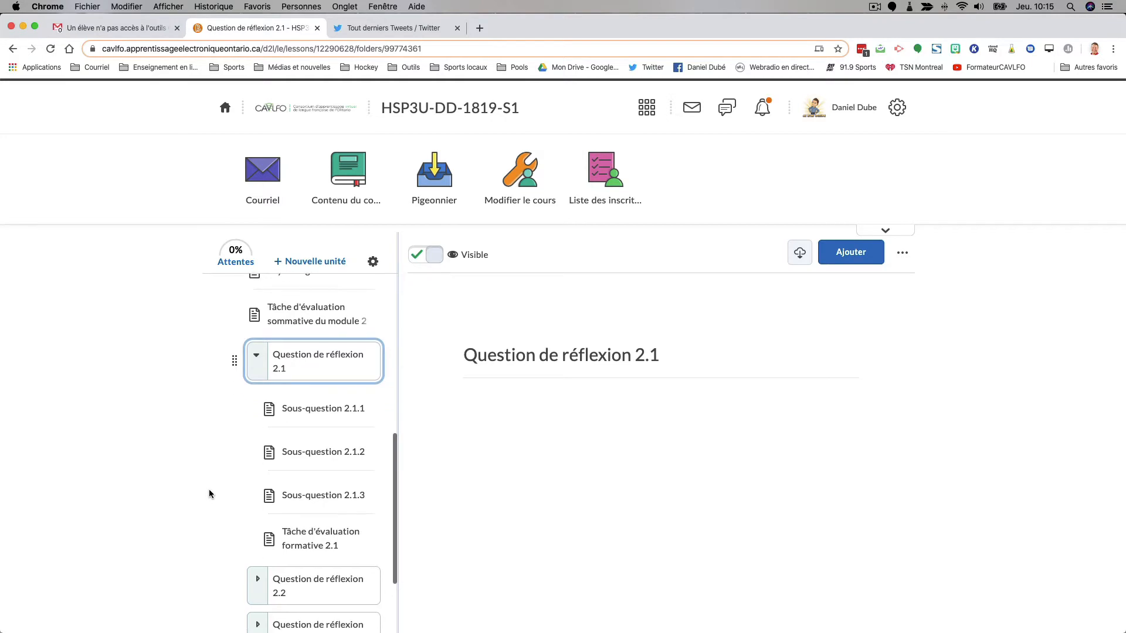
click(352, 450)
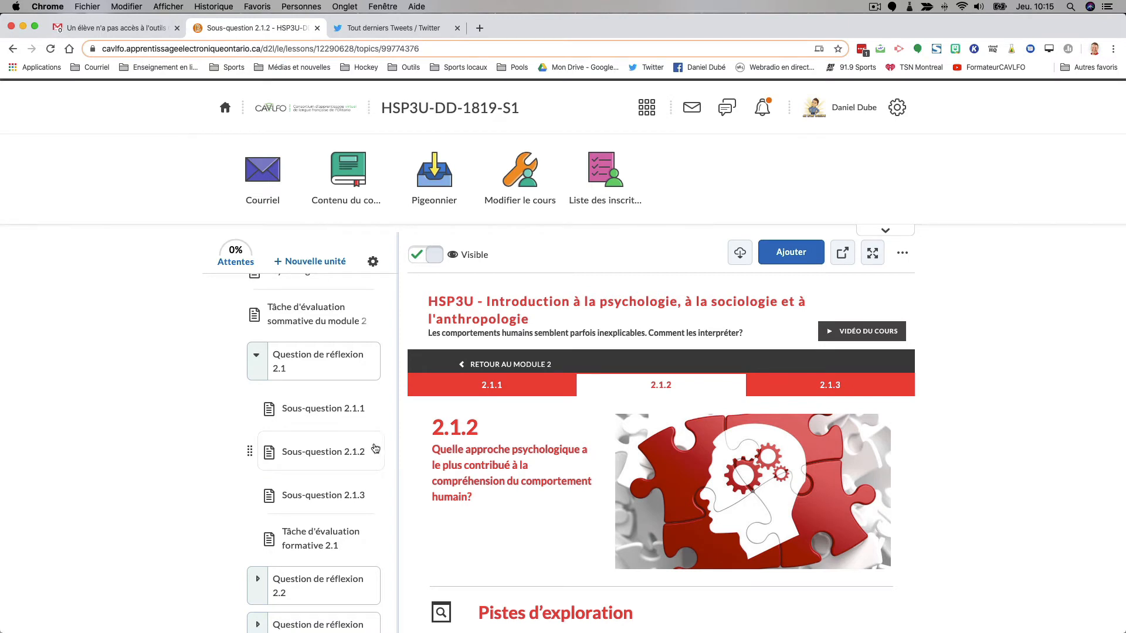
Step: Start a new release condition for Sous-question 2.1.2 with the condition type Sujet du contenu visité
click(904, 254)
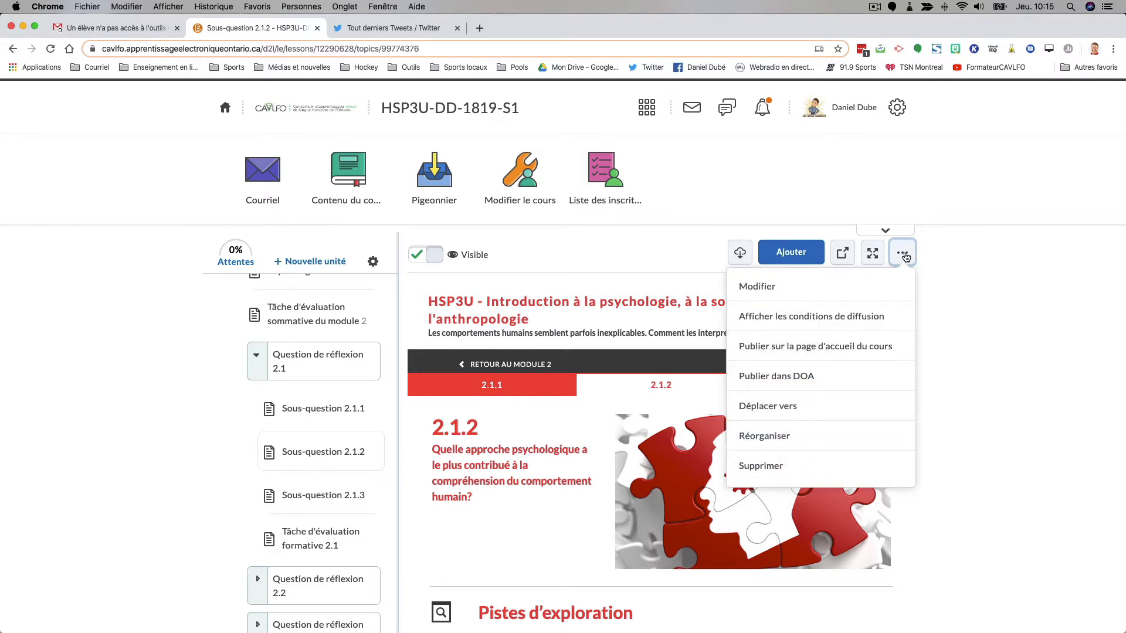
click(804, 318)
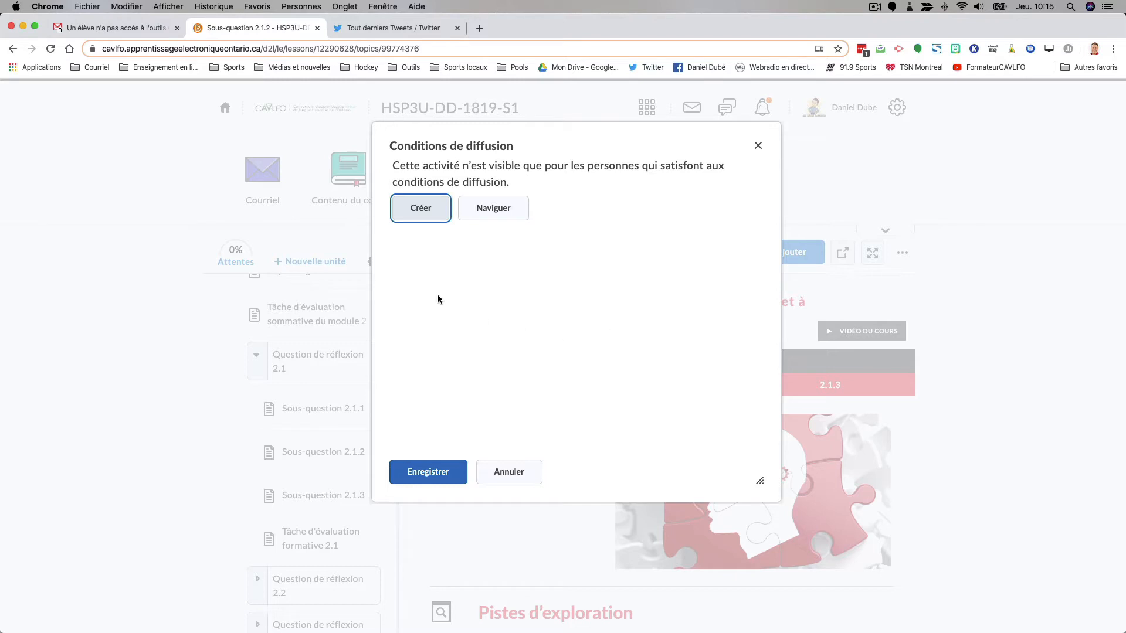
click(423, 210)
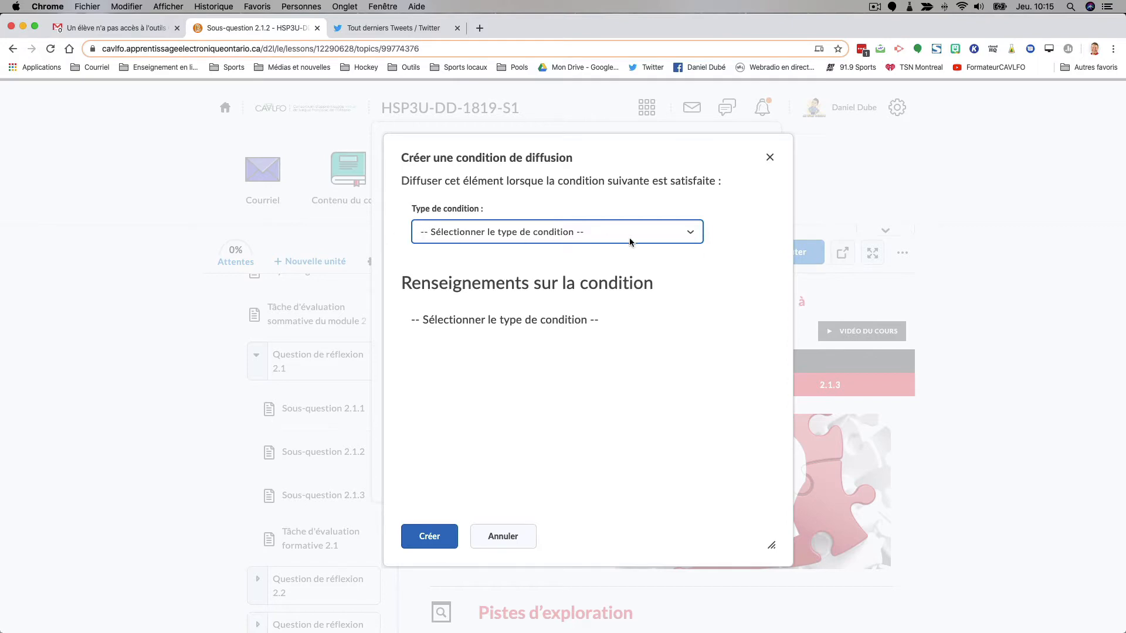
click(691, 232)
scroll(691, 232, down, 5)
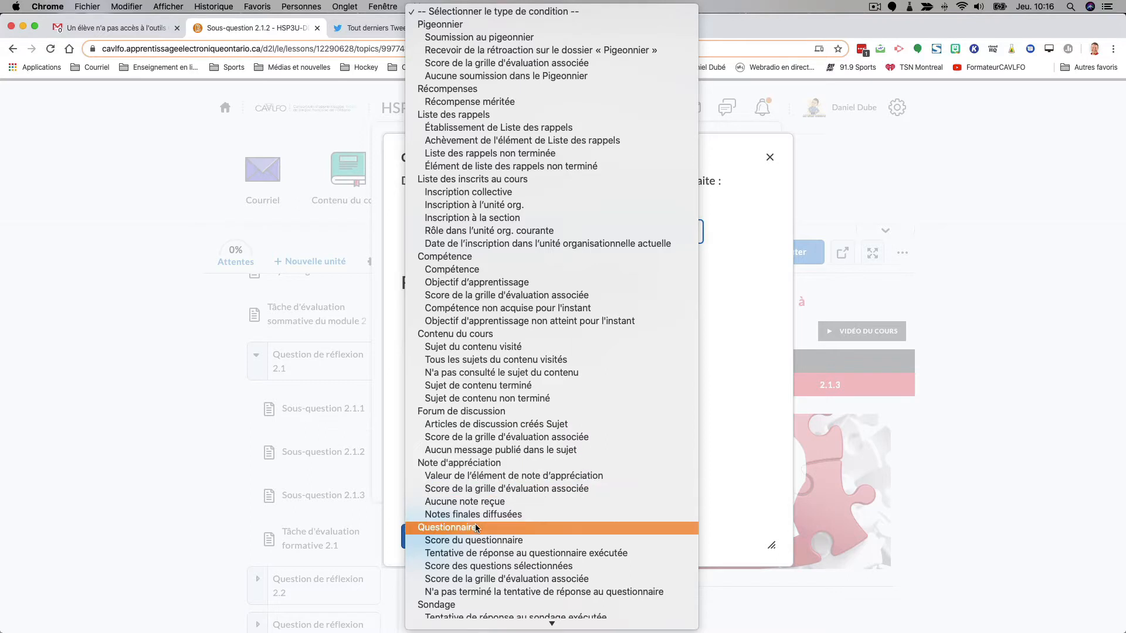
scroll(475, 526, down, 1)
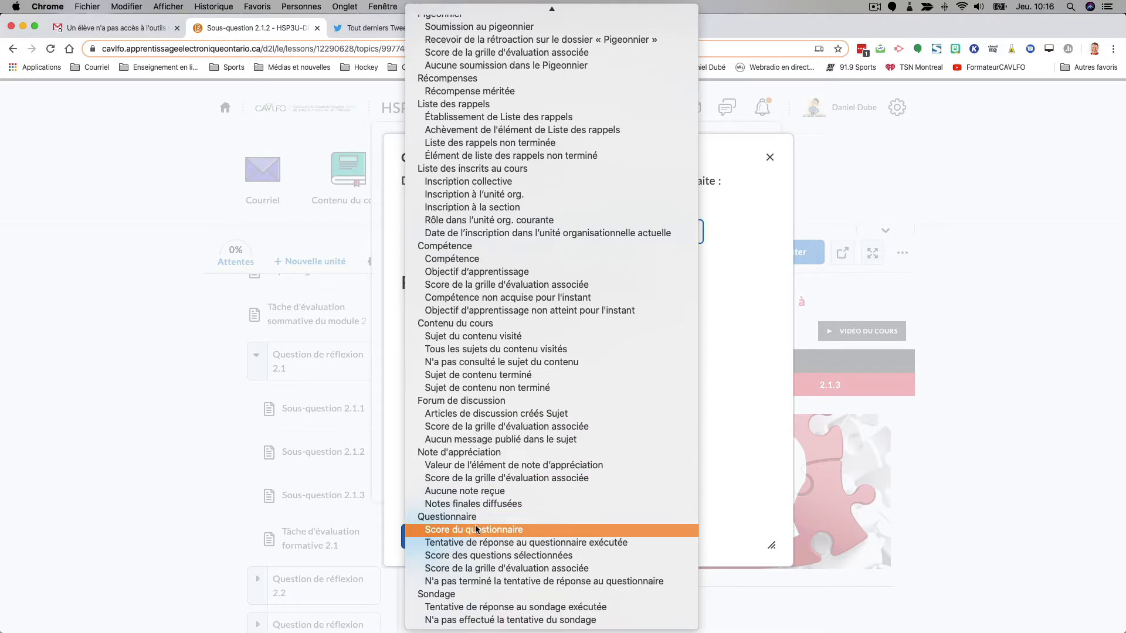
click(539, 335)
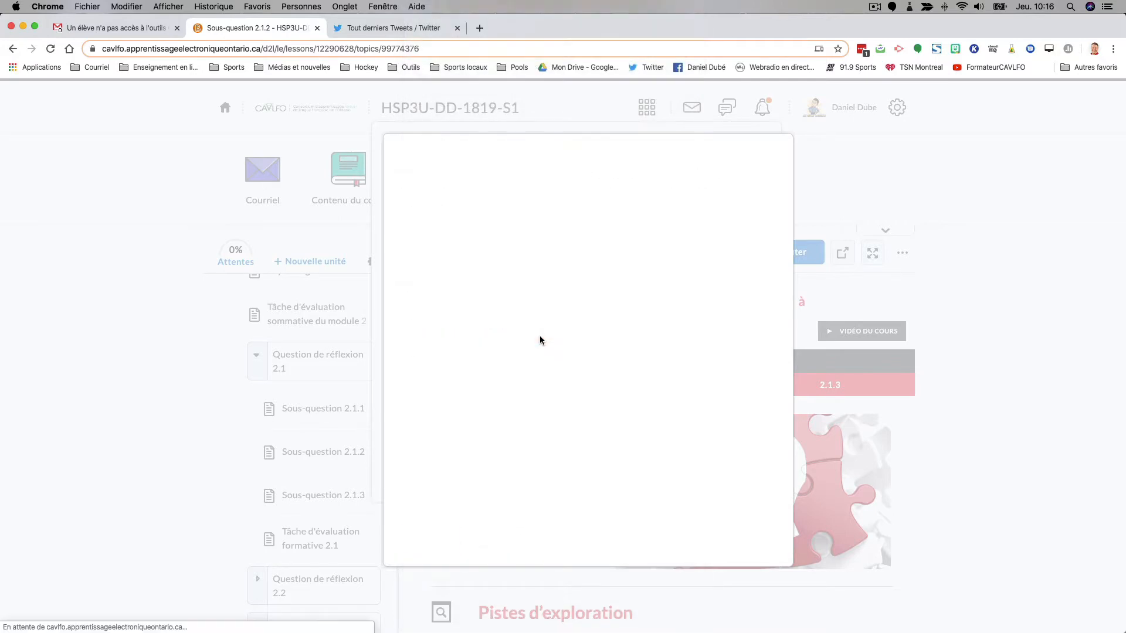
Step: Try to create the release condition with Module 1 as its theme
click(540, 342)
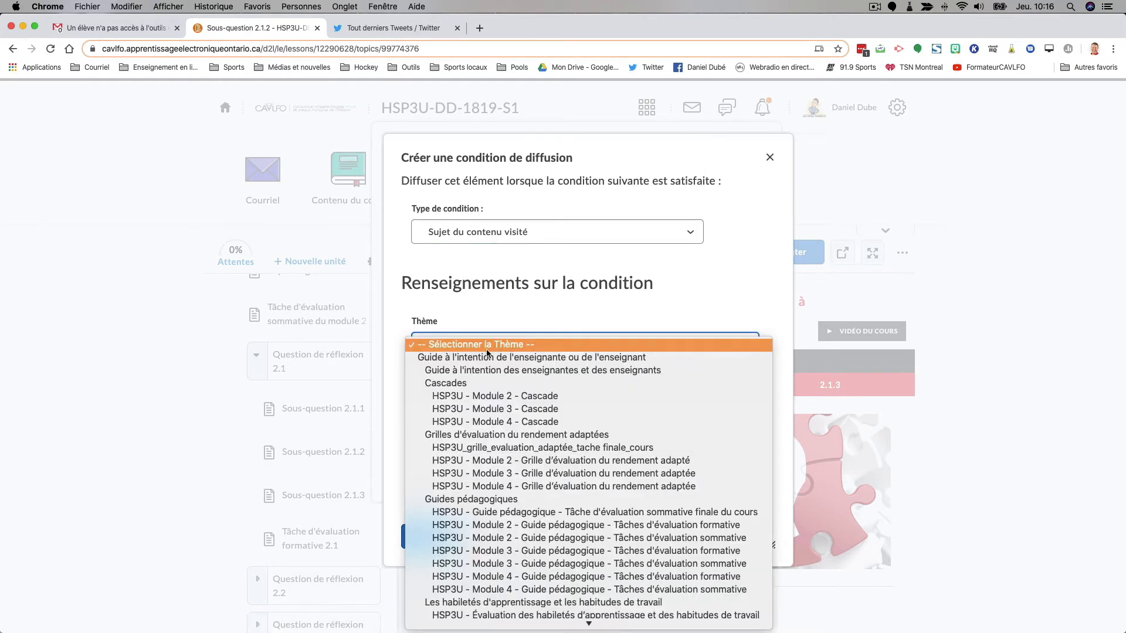
scroll(487, 352, down, 5)
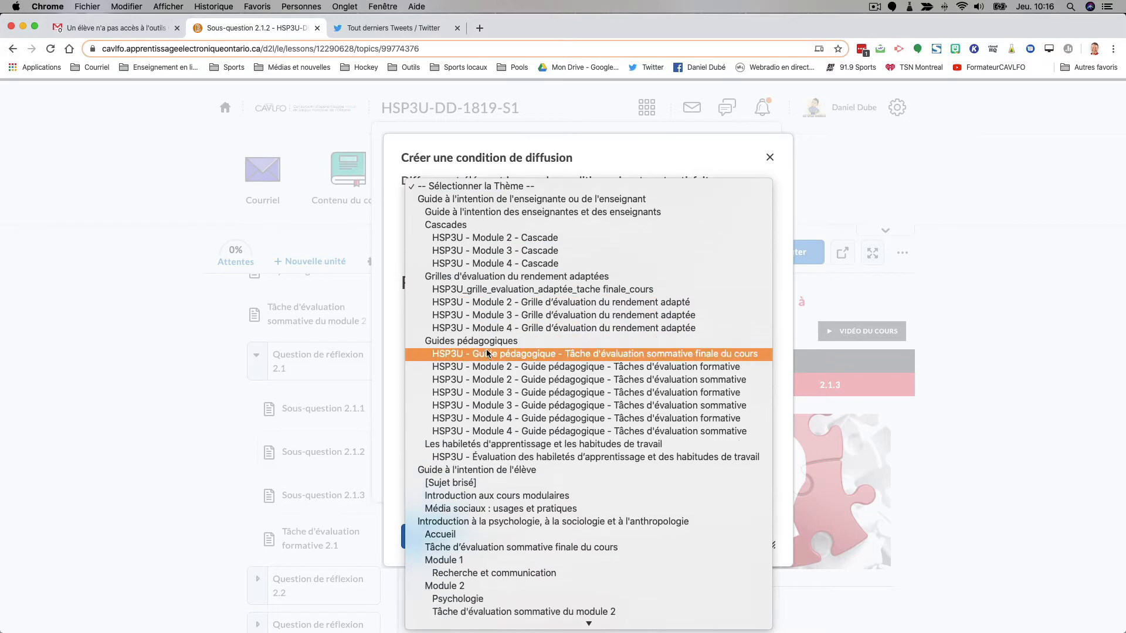
scroll(486, 350, down, 5)
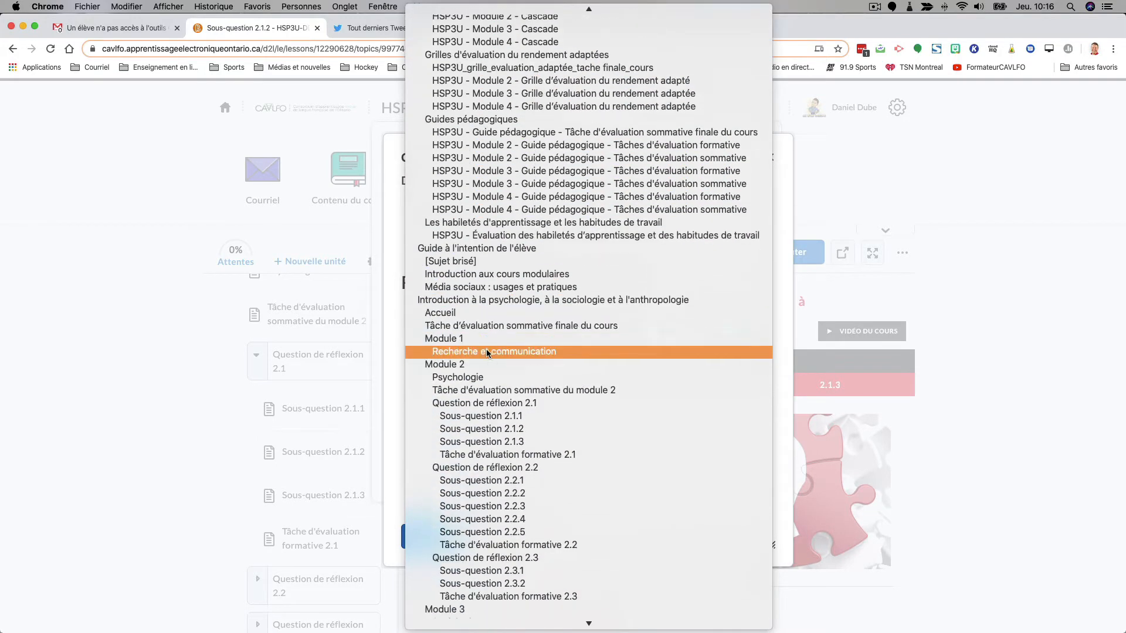
scroll(487, 352, down, 1)
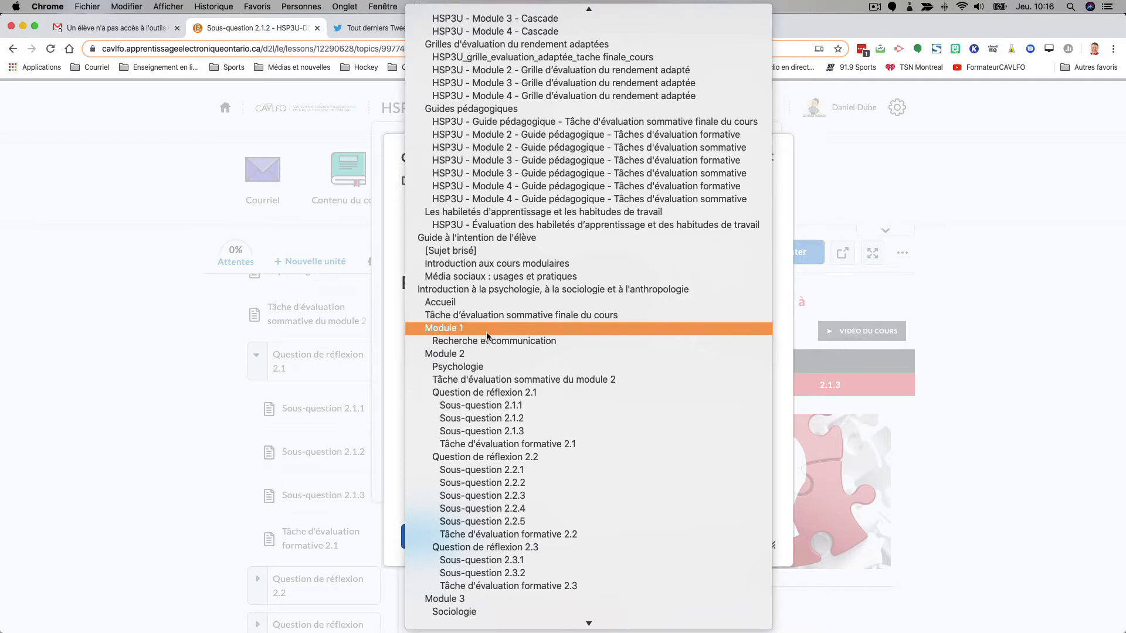
click(487, 329)
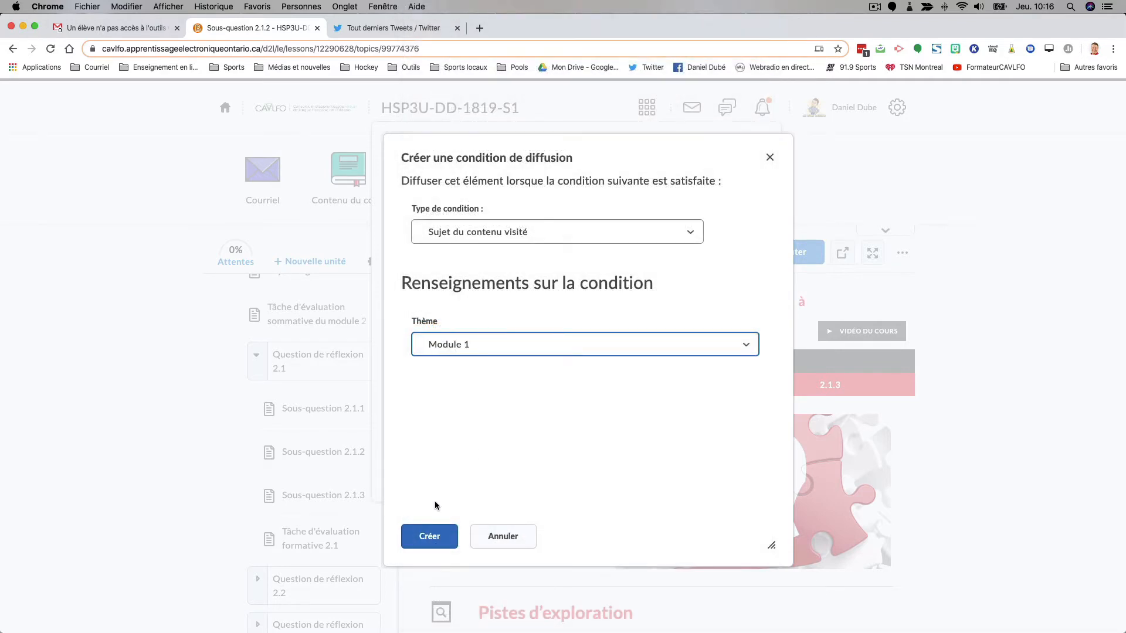
click(443, 536)
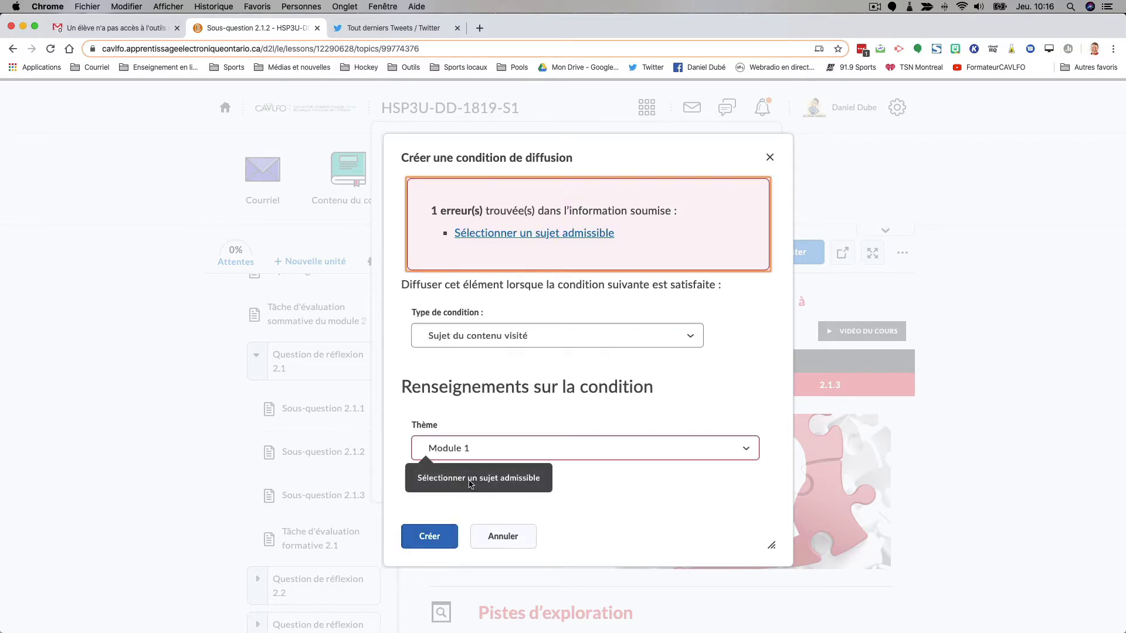
Step: Create the condition with Sous-question 2.1.1 as its theme and save the release conditions
click(569, 448)
scroll(570, 448, down, 3)
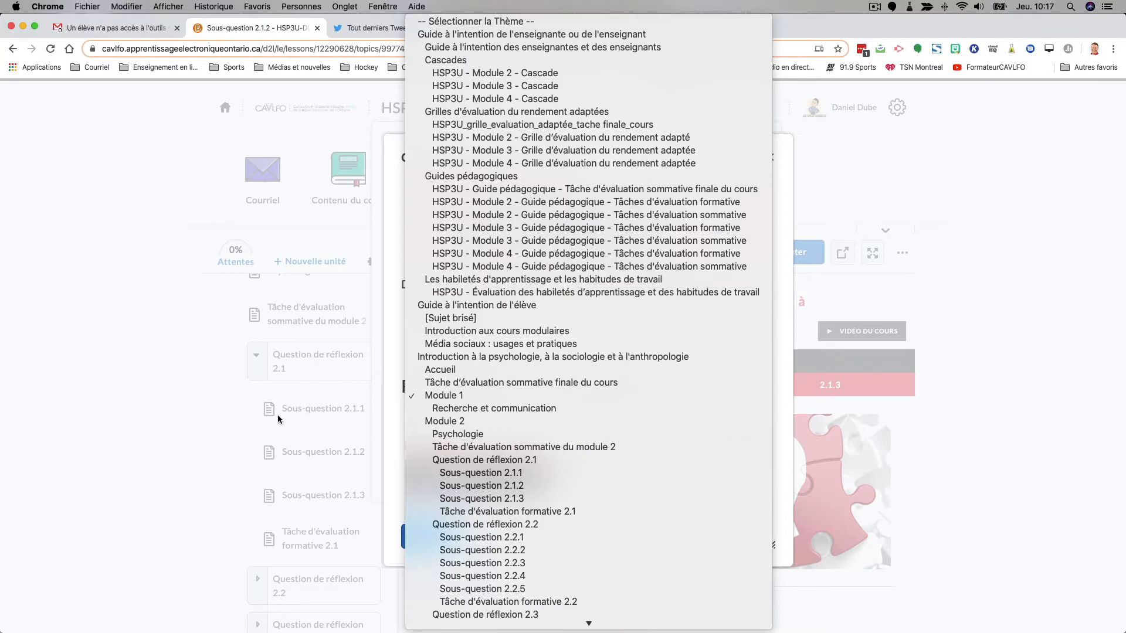
click(502, 474)
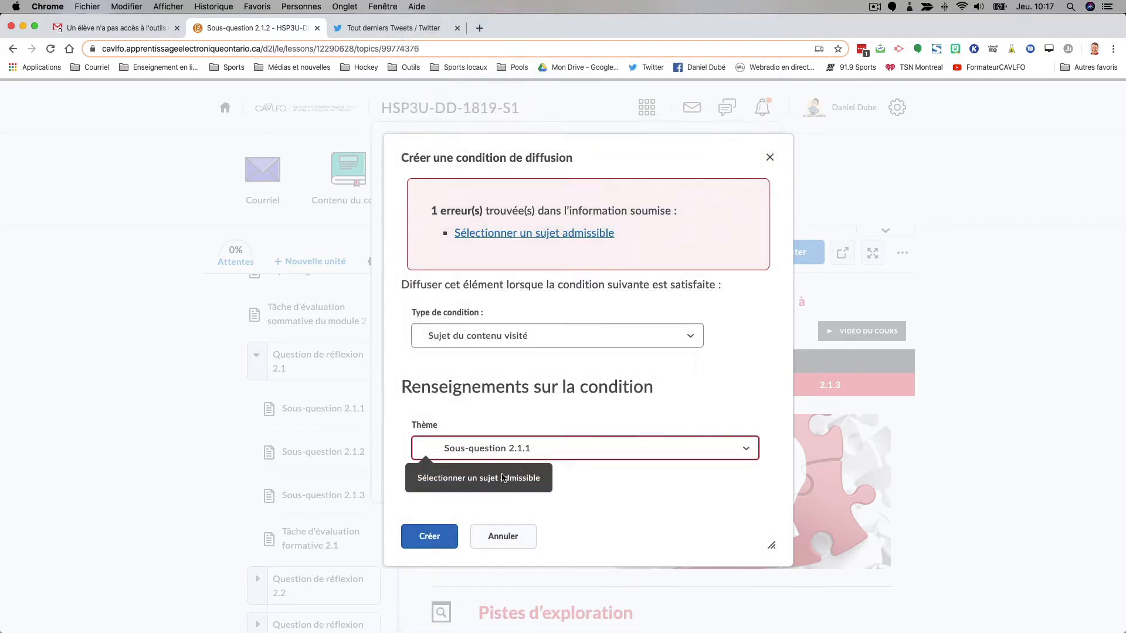
click(424, 539)
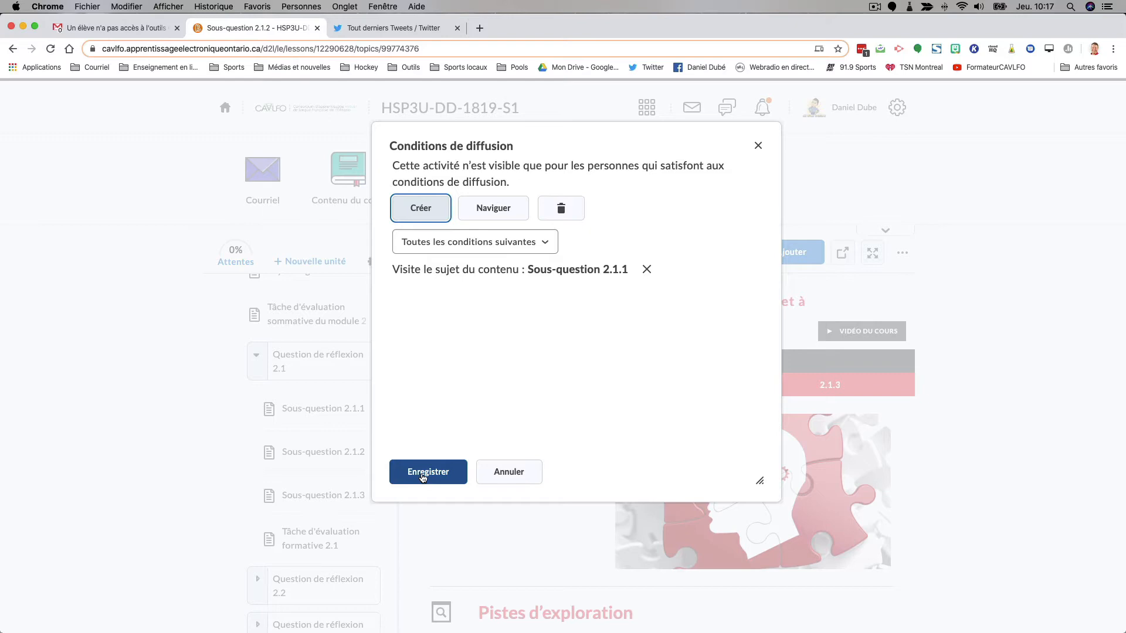
click(422, 473)
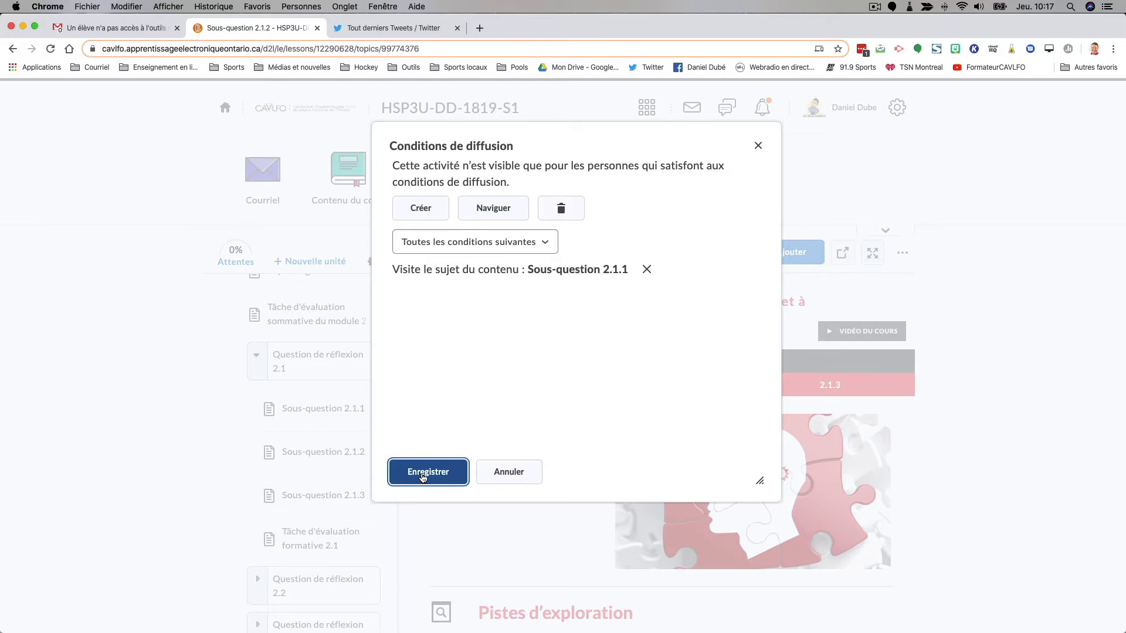
mouse_move(375, 458)
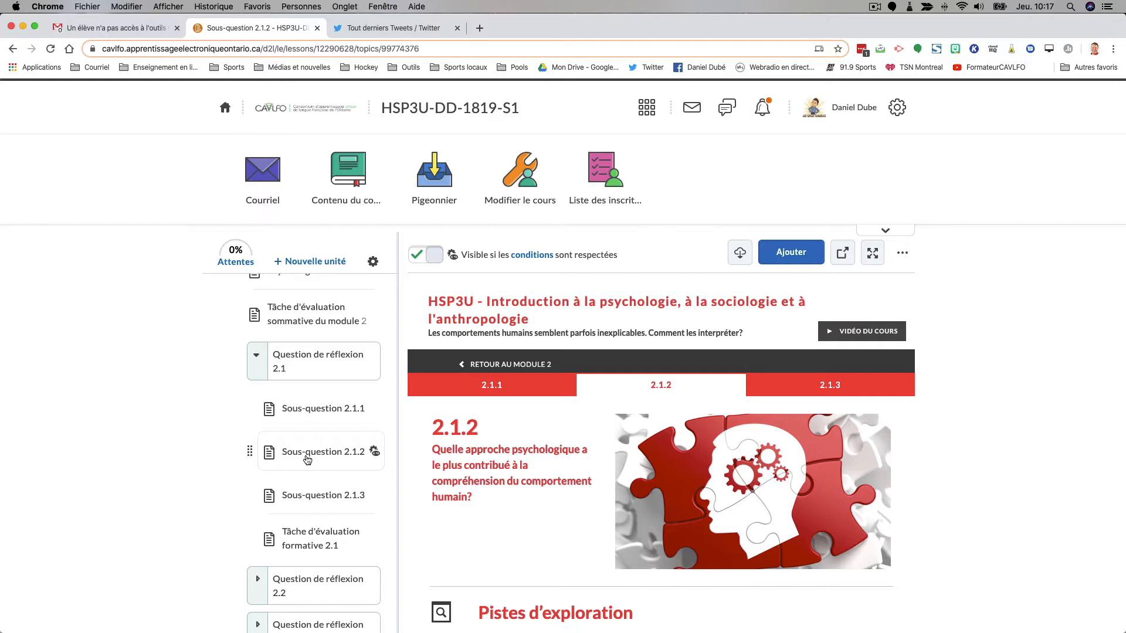
Step: Start a new release condition for Tâche d'évaluation formative 2.1 with the condition type Soumission au pigeonnier
scroll(307, 459, down, 1)
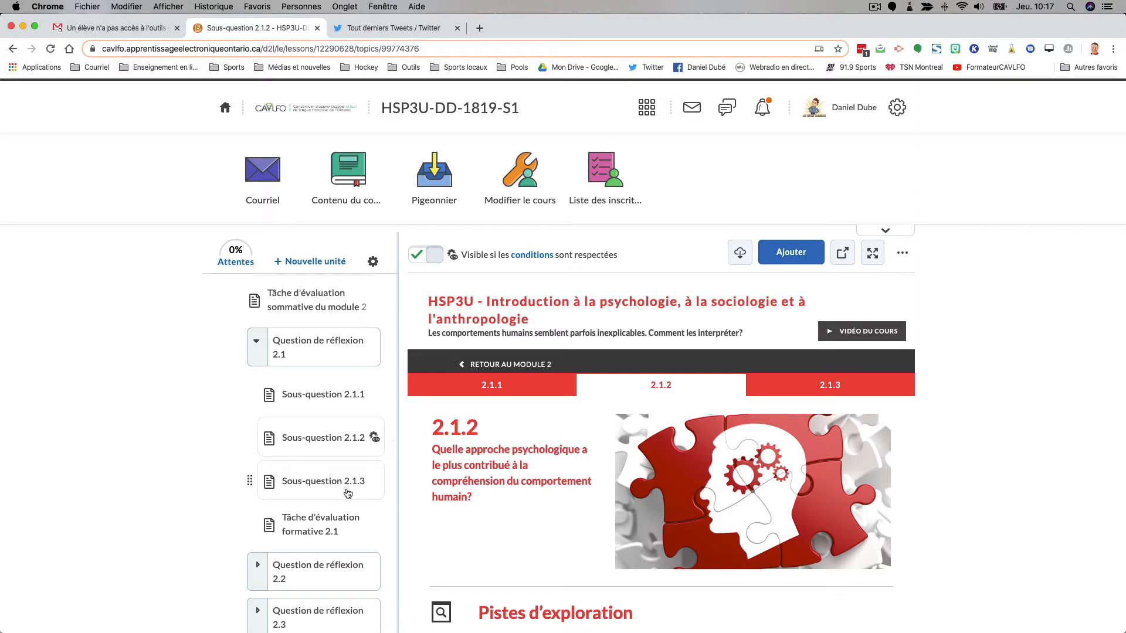
click(339, 524)
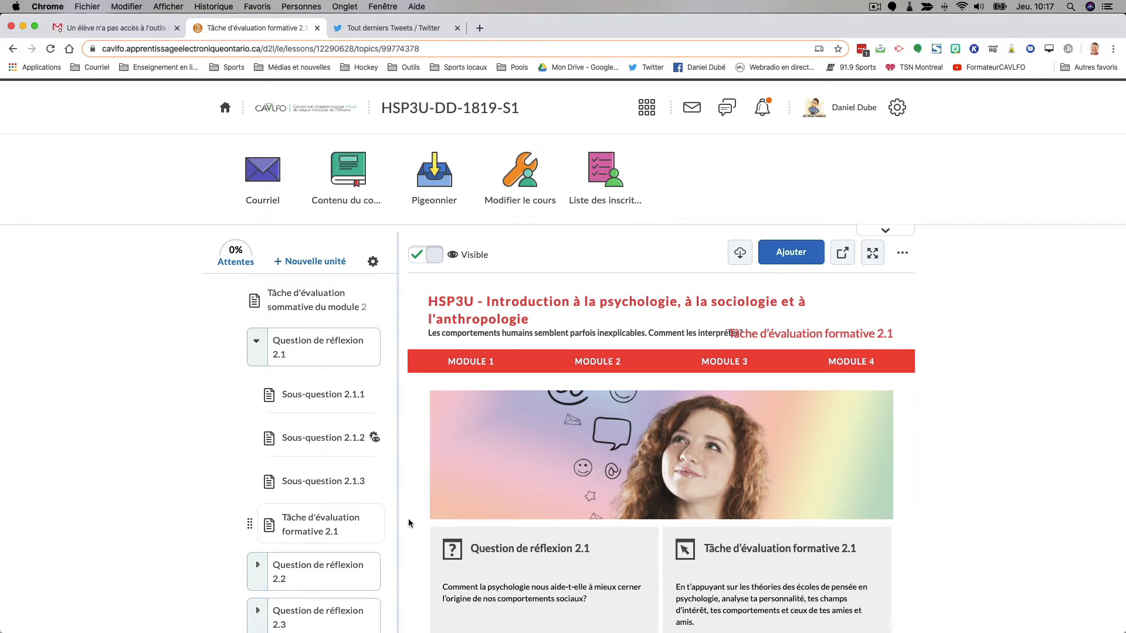
click(901, 254)
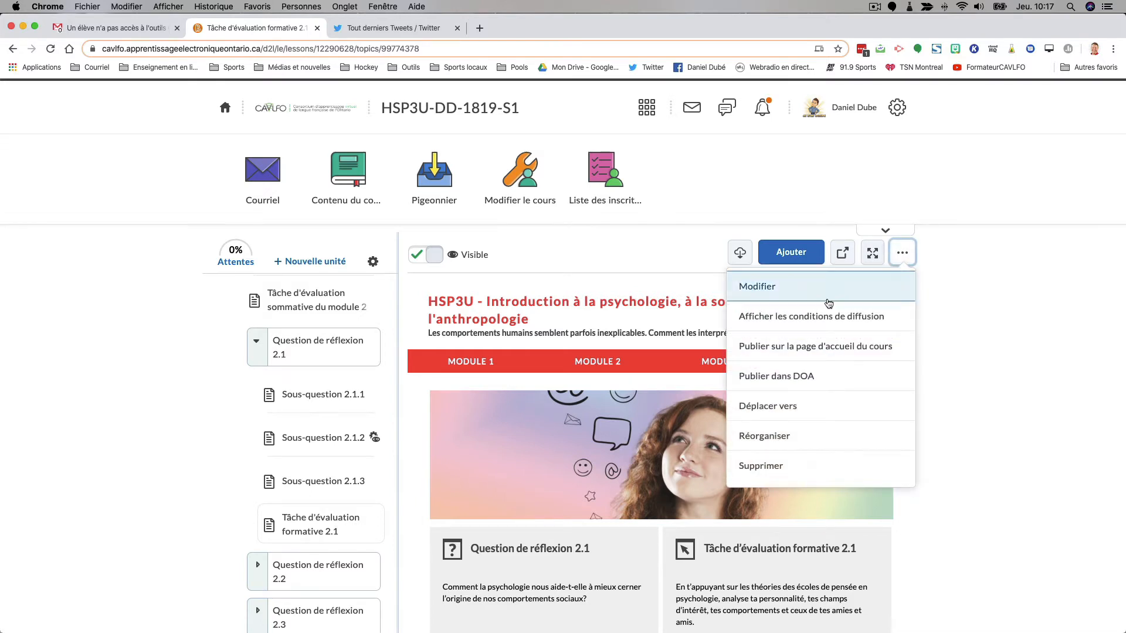
click(814, 322)
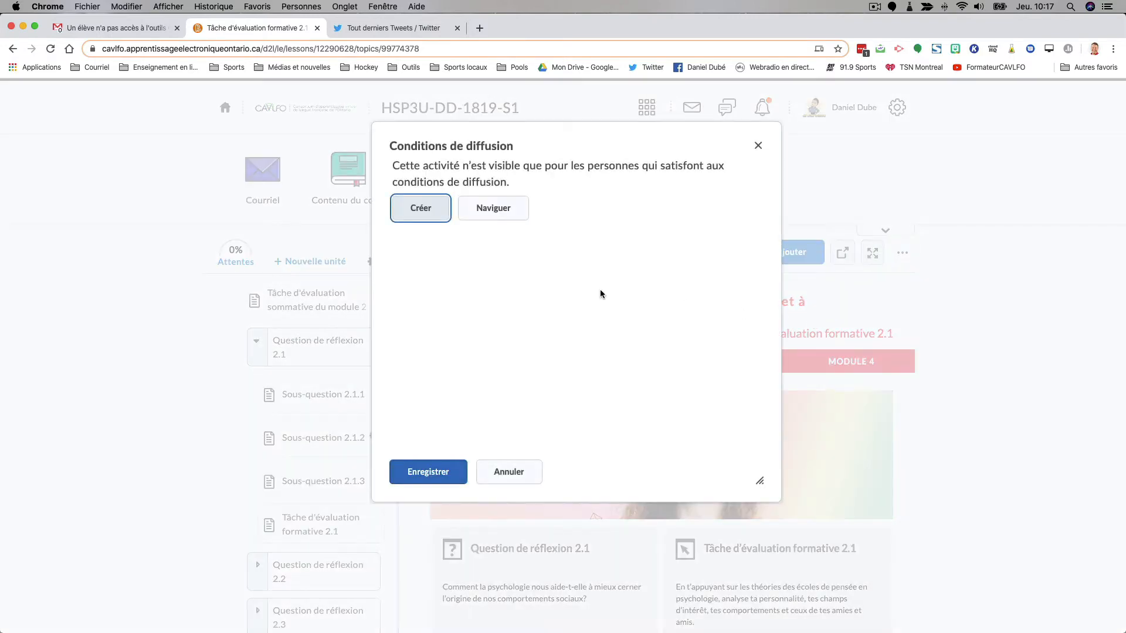
click(428, 212)
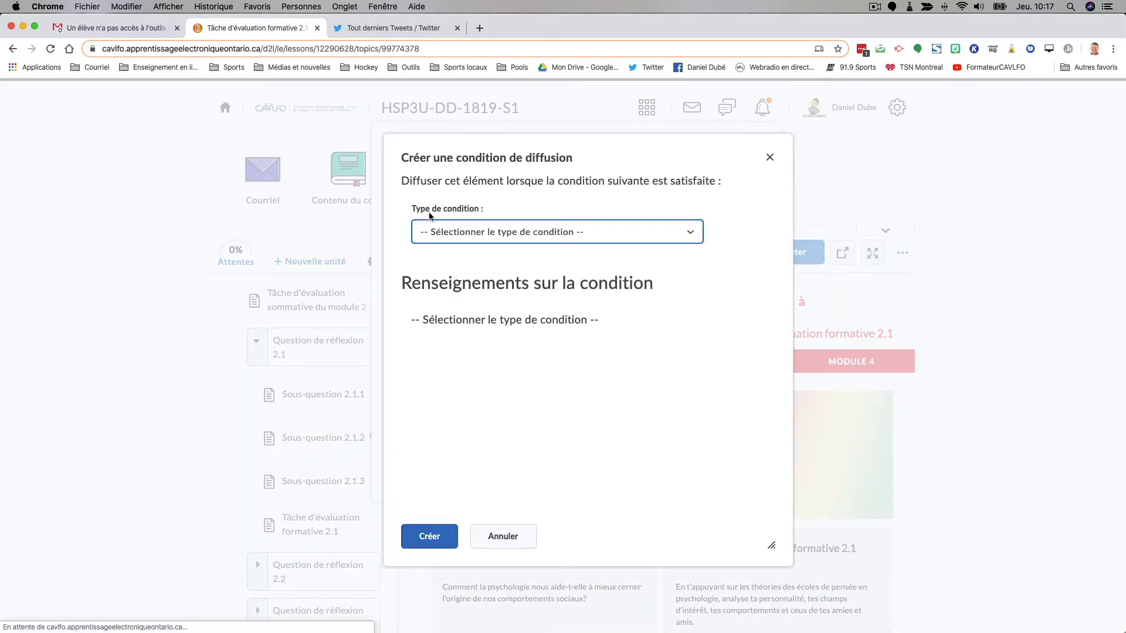
click(450, 232)
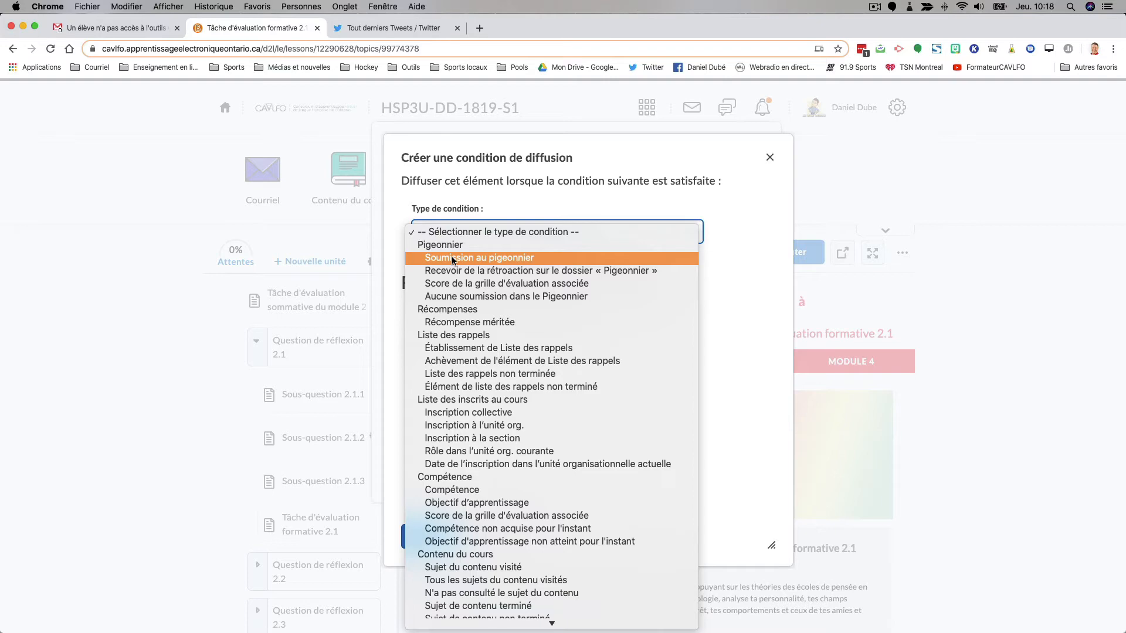
click(452, 258)
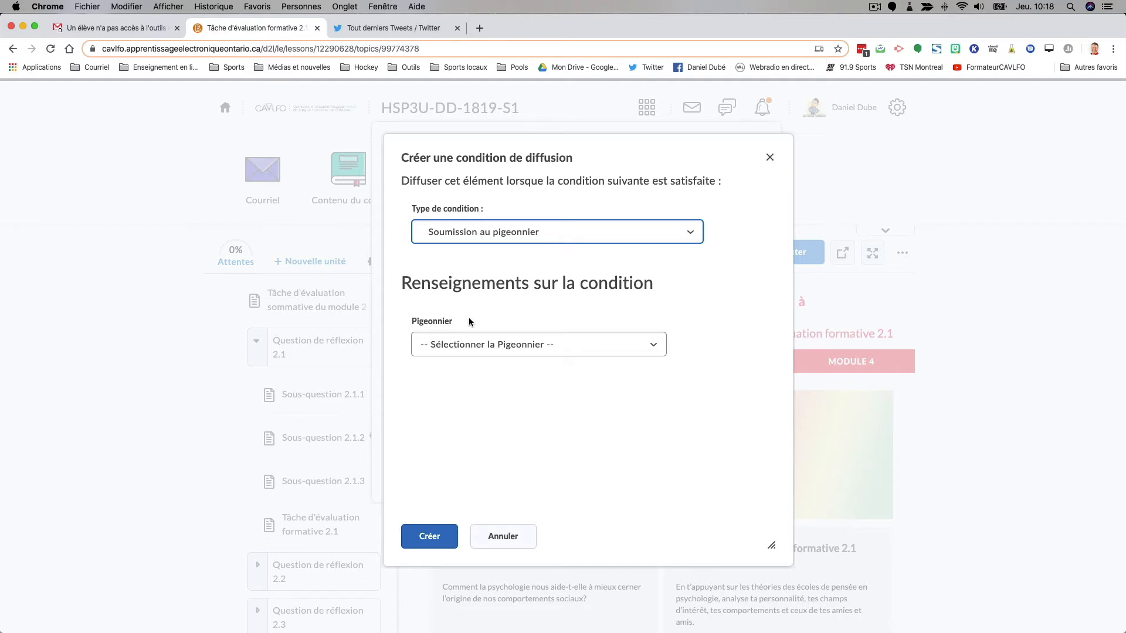
Step: Create the condition for the Pigeonnier folder Questions de réflexion 2.1.1 à 2.1.3 and save the release conditions
click(495, 346)
scroll(495, 348, down, 3)
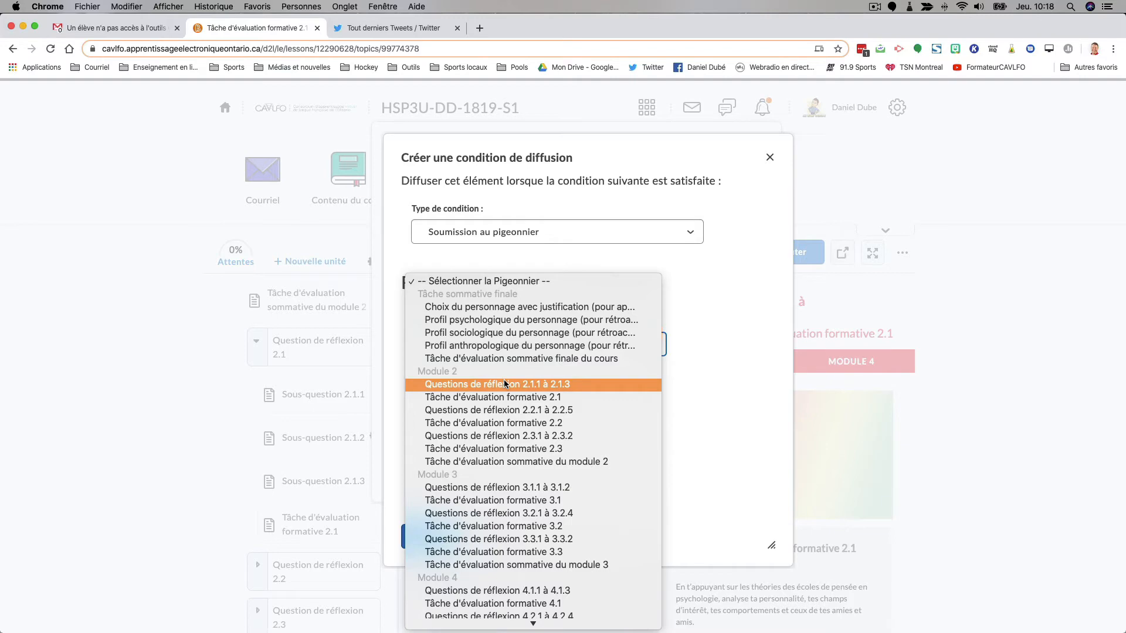
click(505, 382)
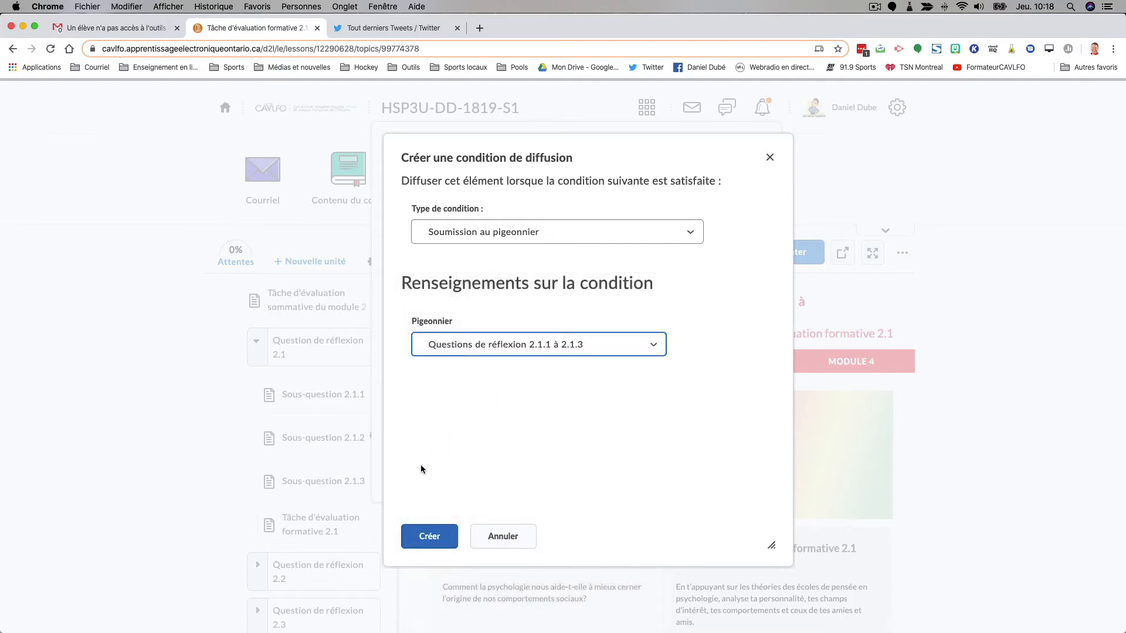
click(437, 537)
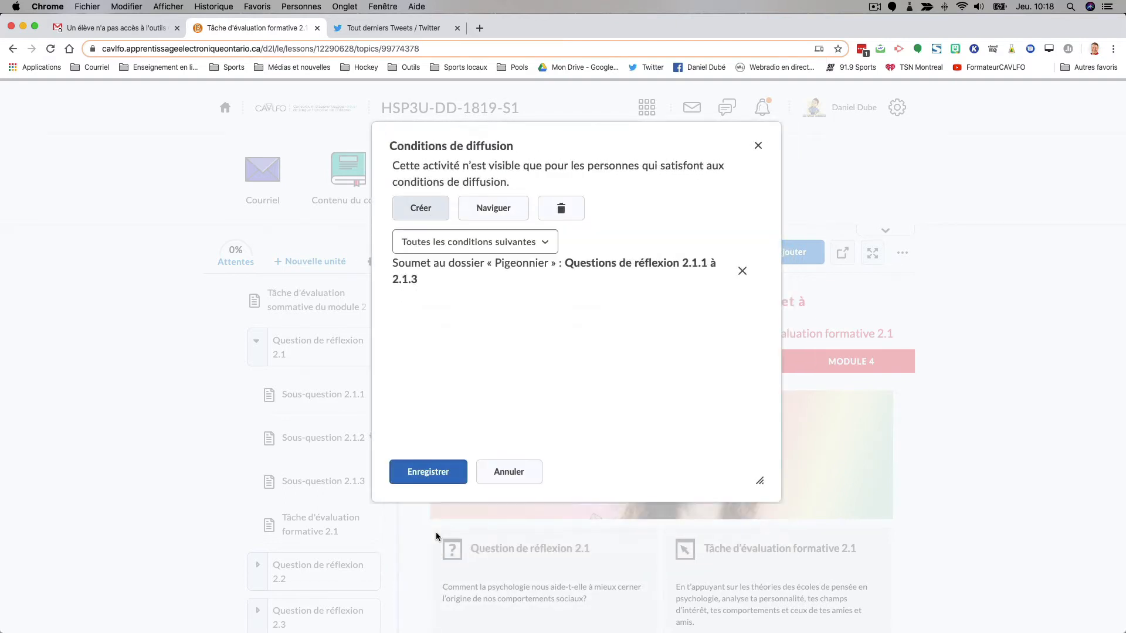
click(435, 481)
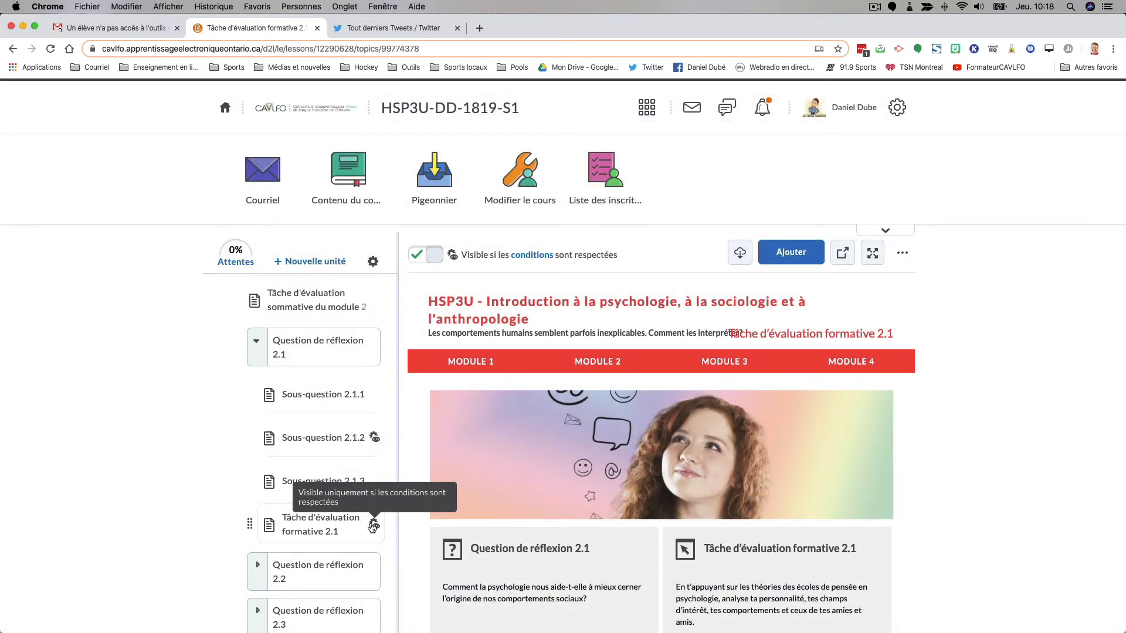
Step: Open the release conditions of Module 3 and start creating a new condition
scroll(373, 527, down, 4)
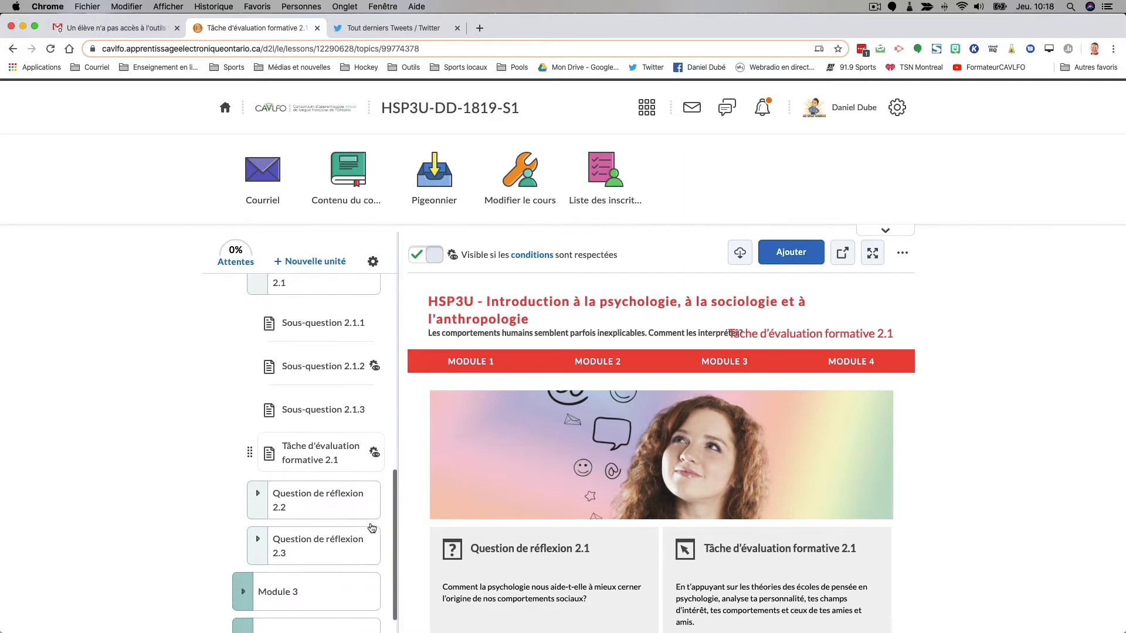
click(330, 559)
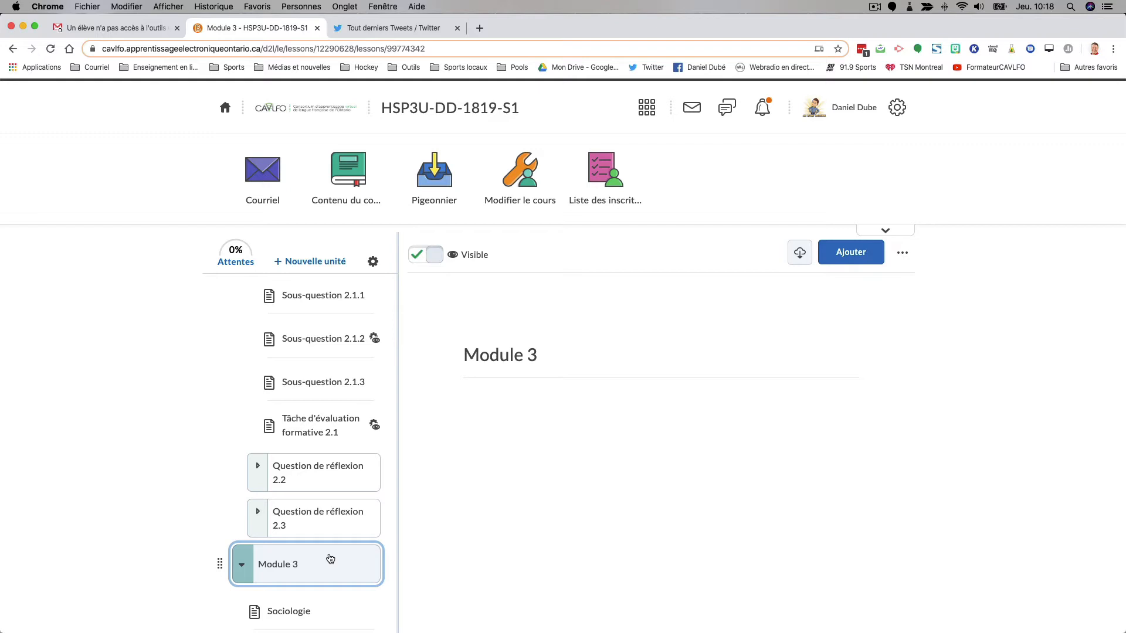
click(904, 253)
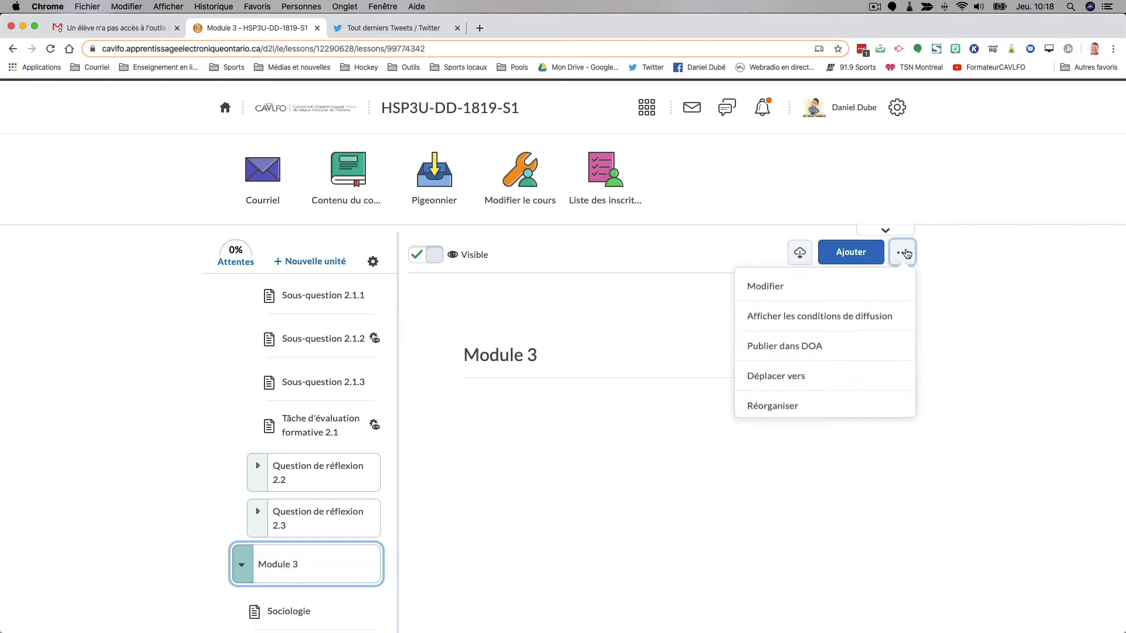
click(755, 317)
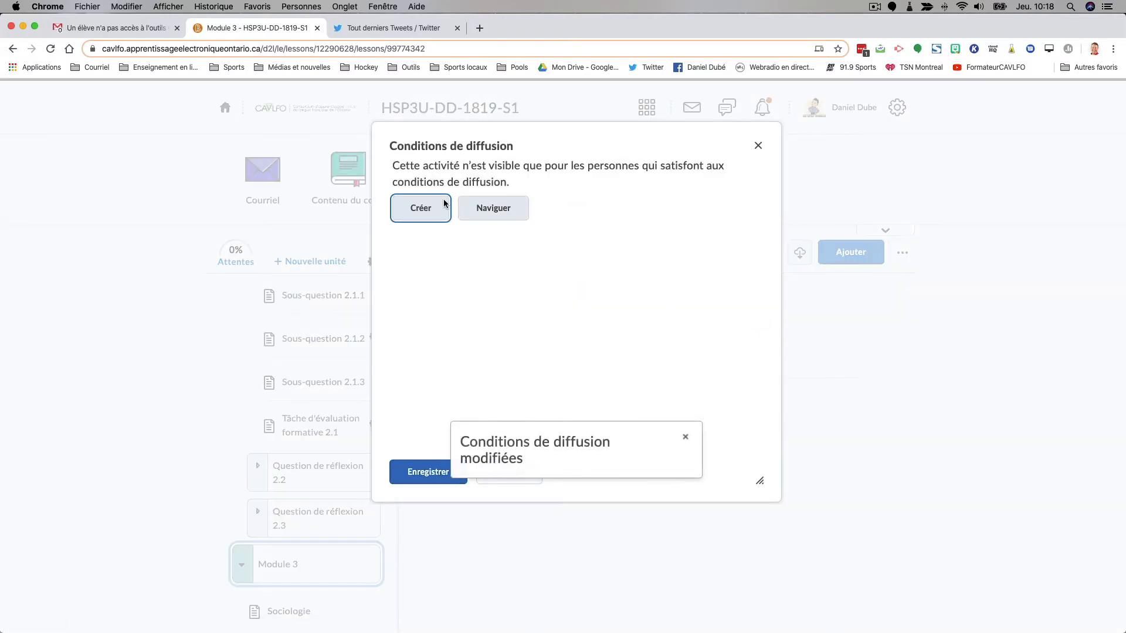
click(421, 207)
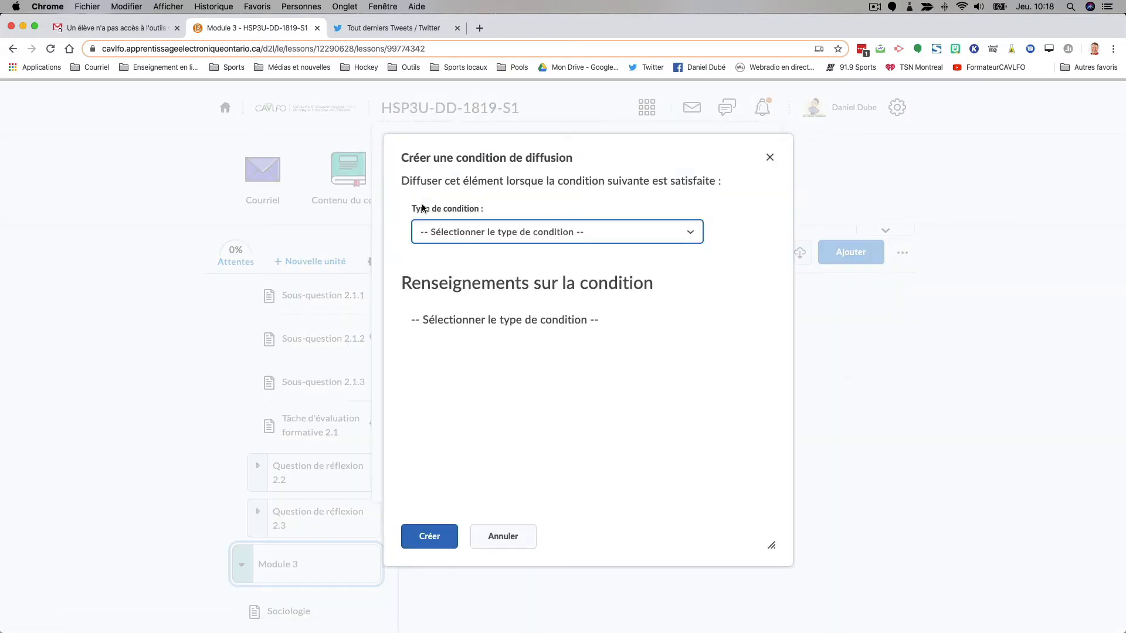
Step: Examine the available release condition types from Pigeonnier to Sondage, and close the Module 3 conditions without creating one
click(474, 234)
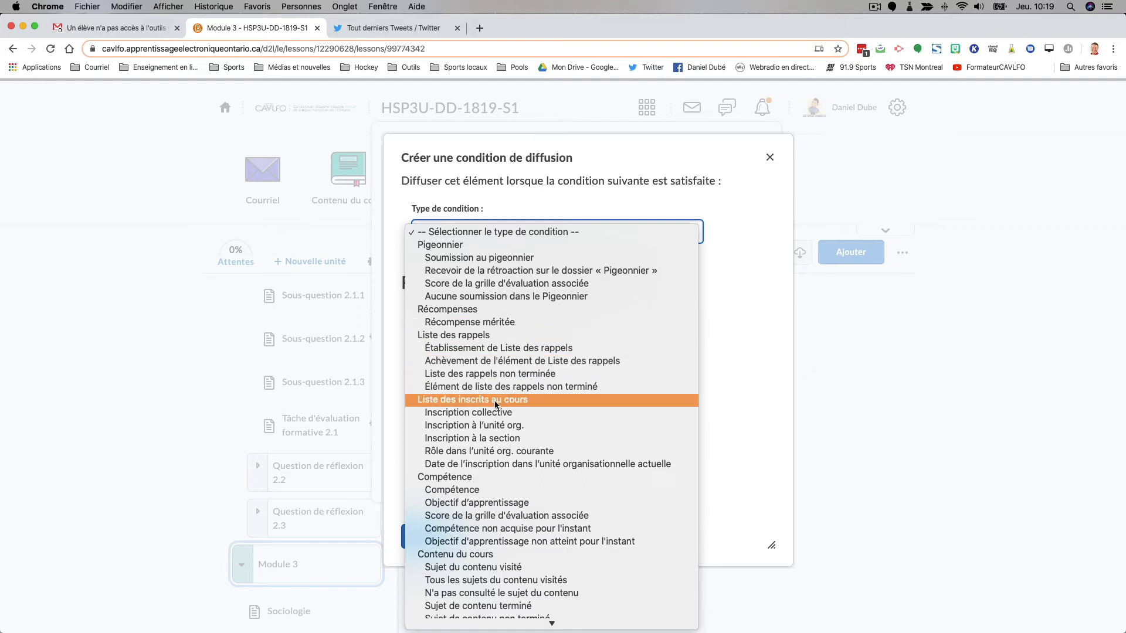
scroll(496, 473, down, 1)
scroll(495, 474, down, 5)
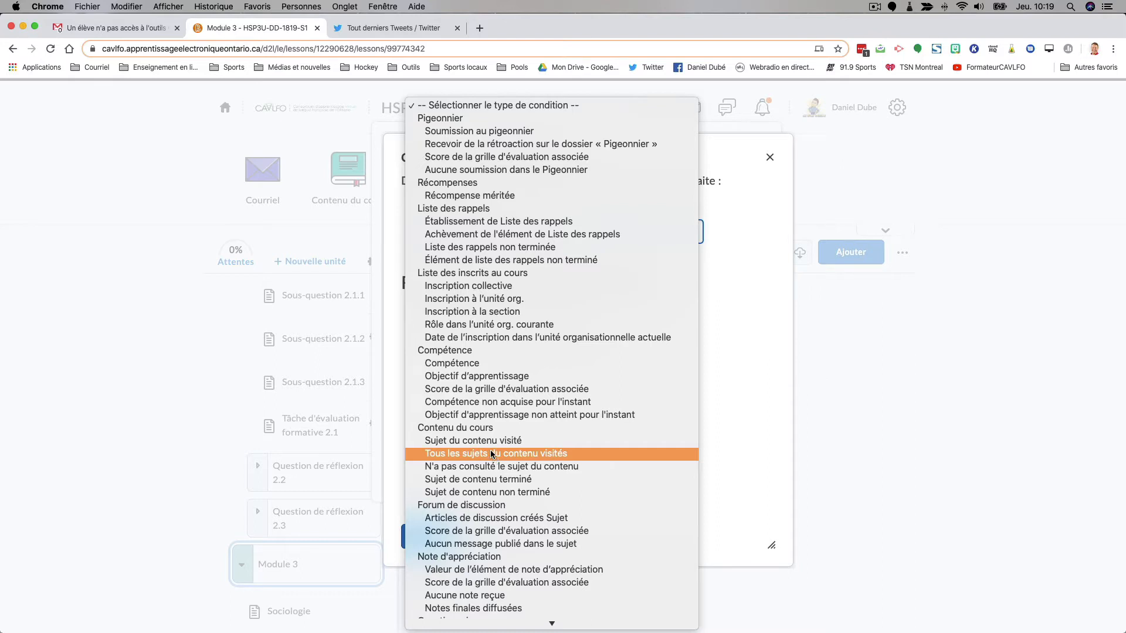
scroll(491, 453, down, 2)
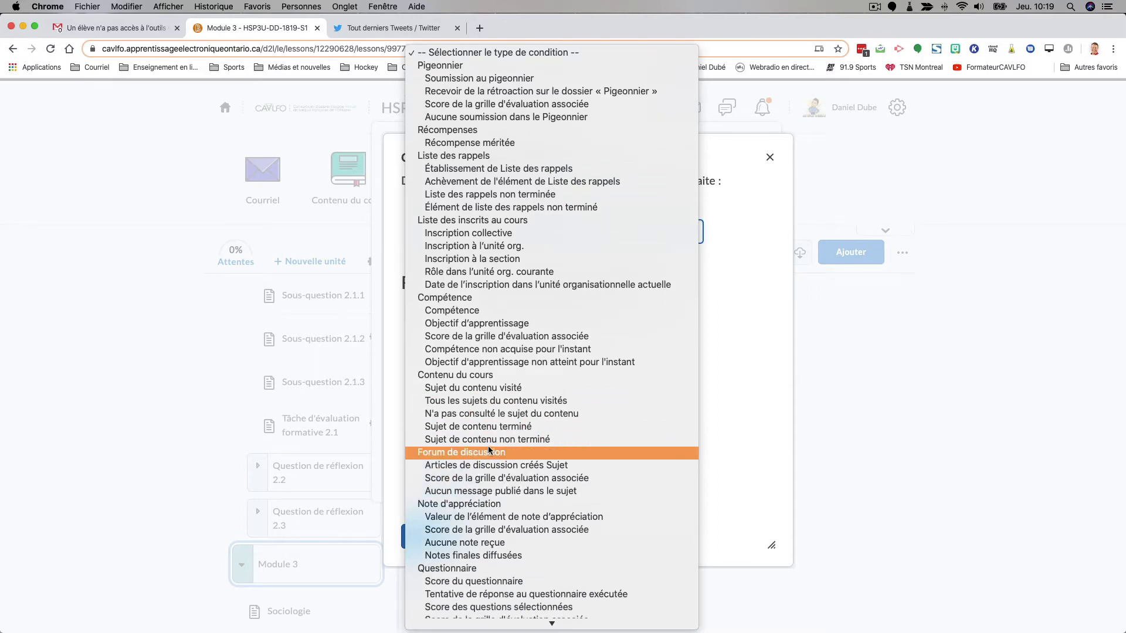
scroll(488, 460, down, 1)
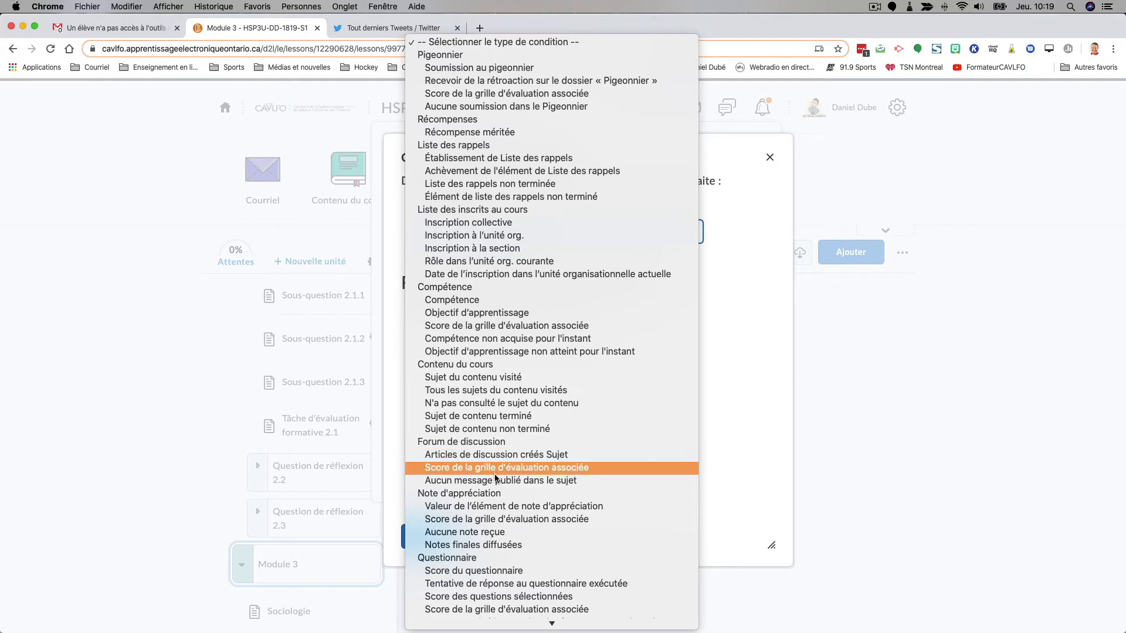
scroll(486, 490, down, 1)
scroll(485, 490, down, 1)
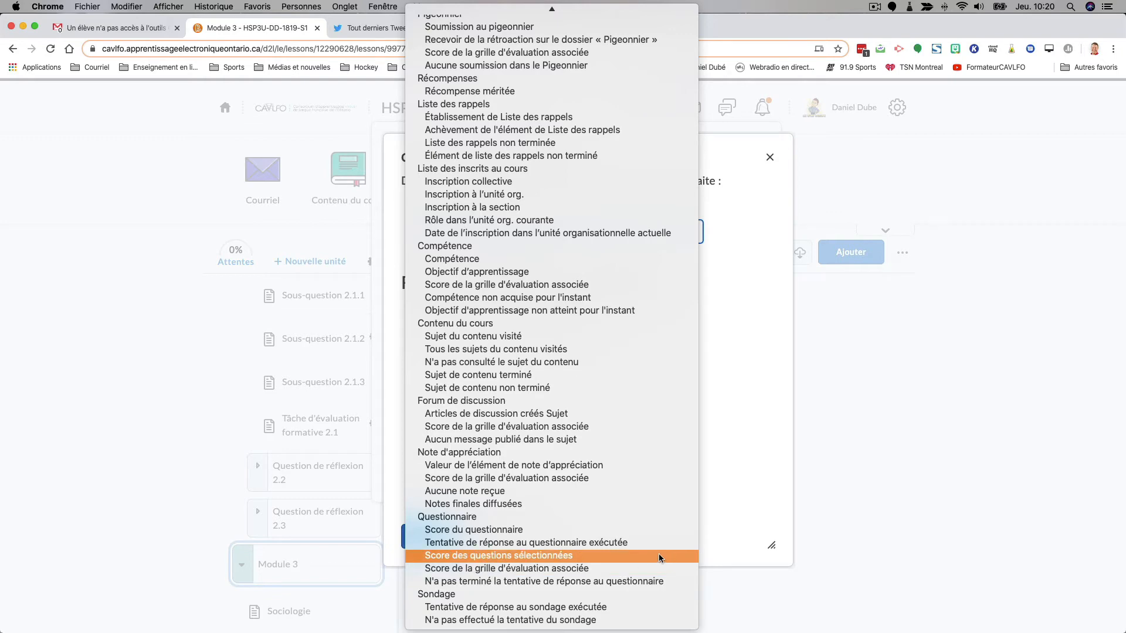
click(726, 533)
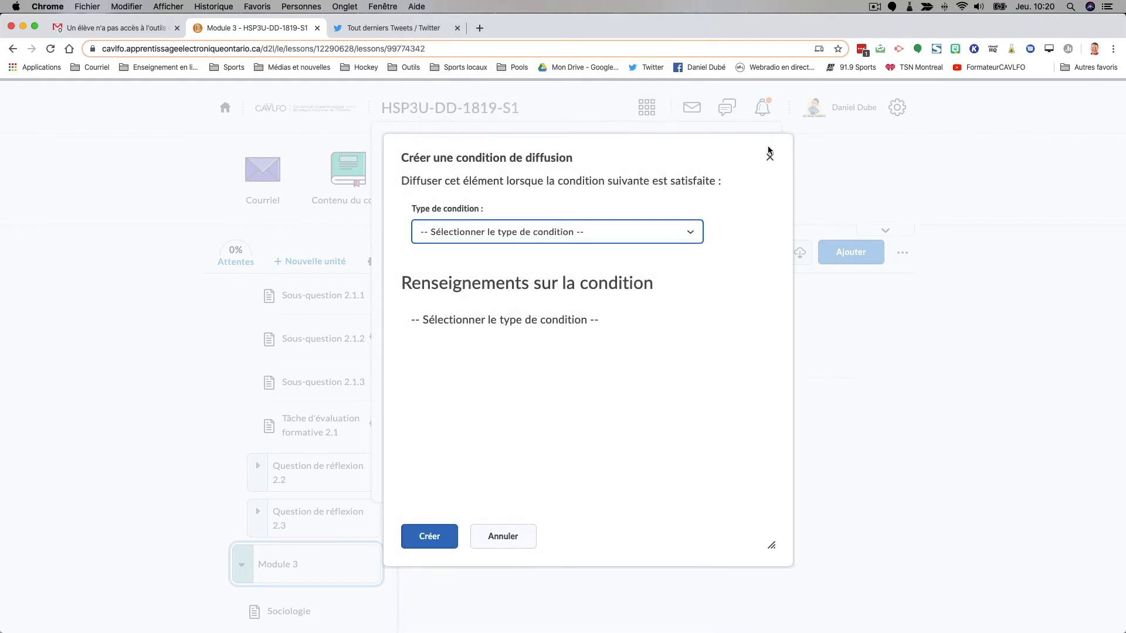
click(769, 154)
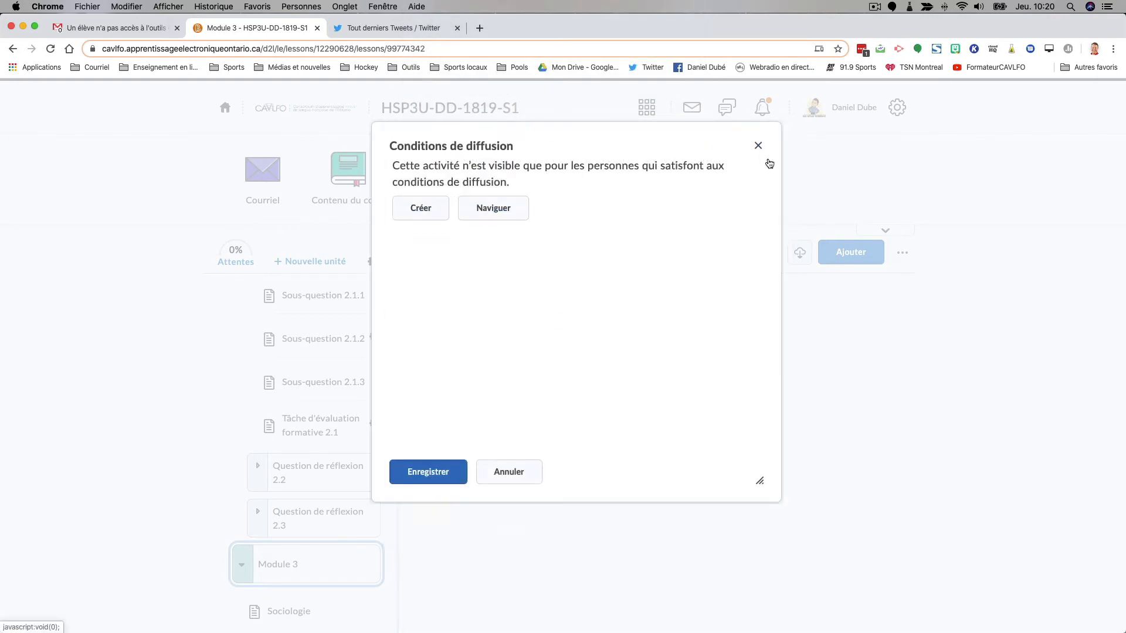
click(427, 474)
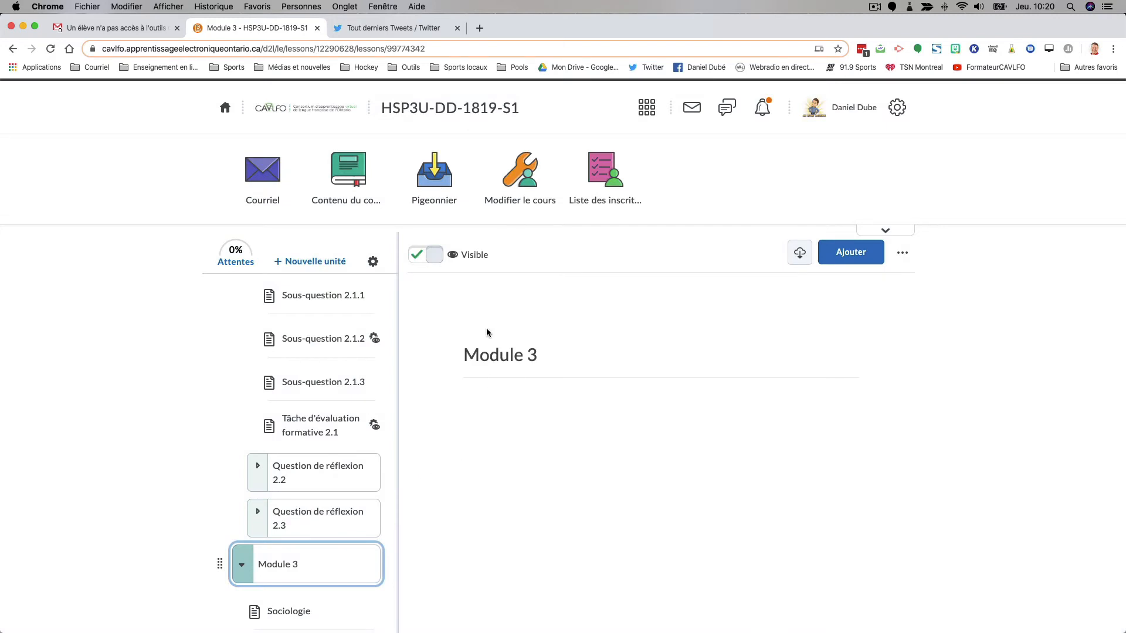
Step: Open the Pigeonnier folder Tâche d'évaluation formative 2.1 for editing and show its restriction settings
click(432, 206)
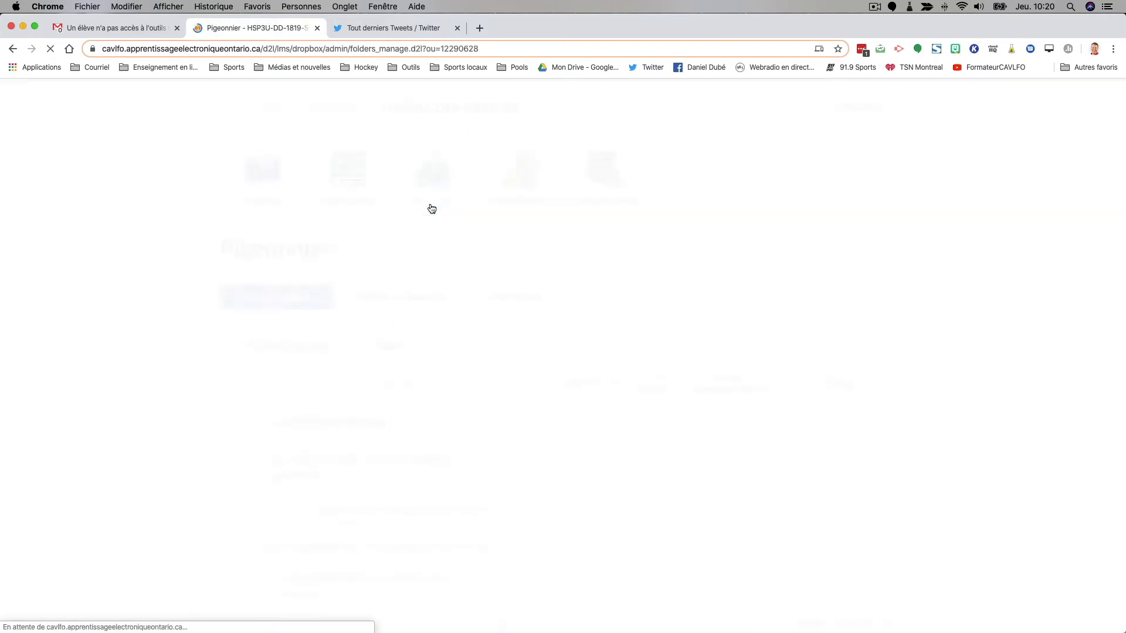
scroll(407, 332, down, 3)
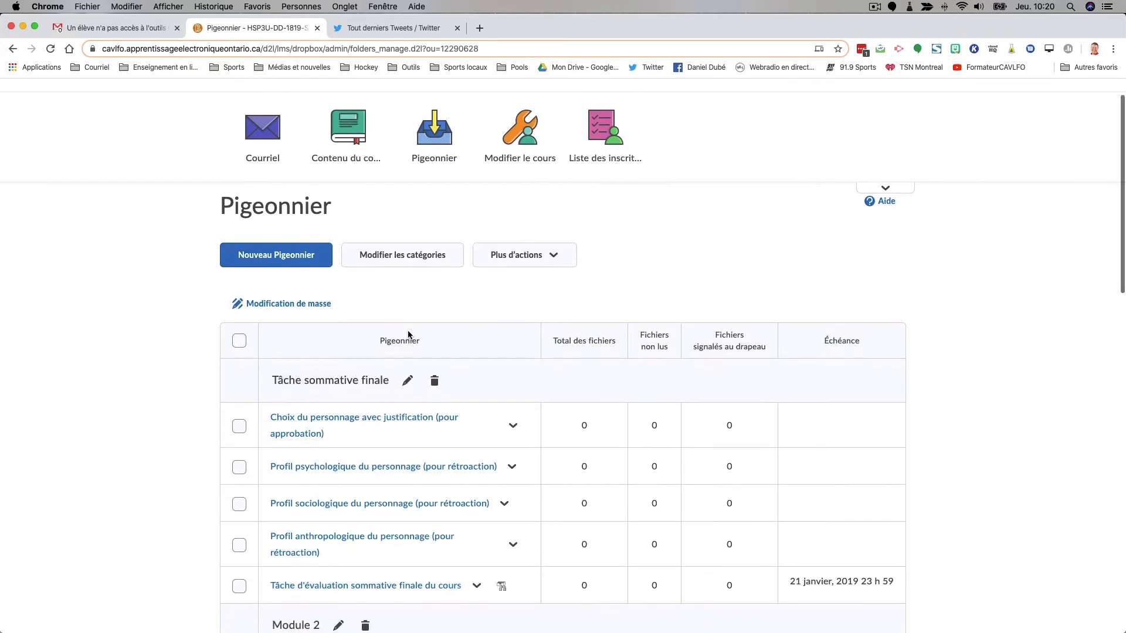
scroll(408, 334, down, 5)
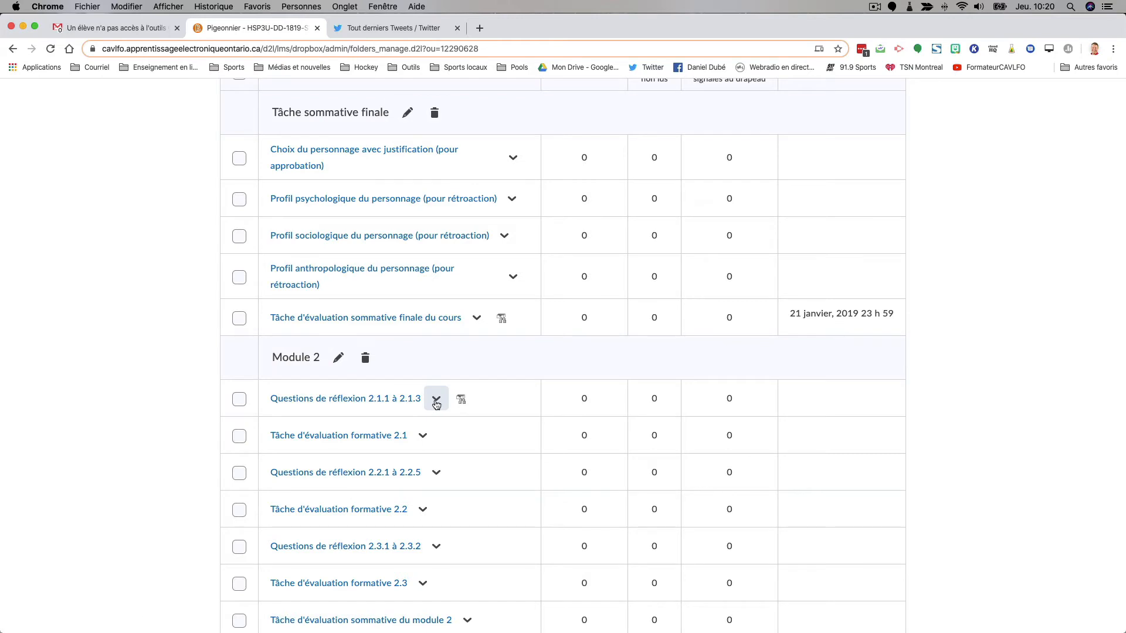
click(426, 437)
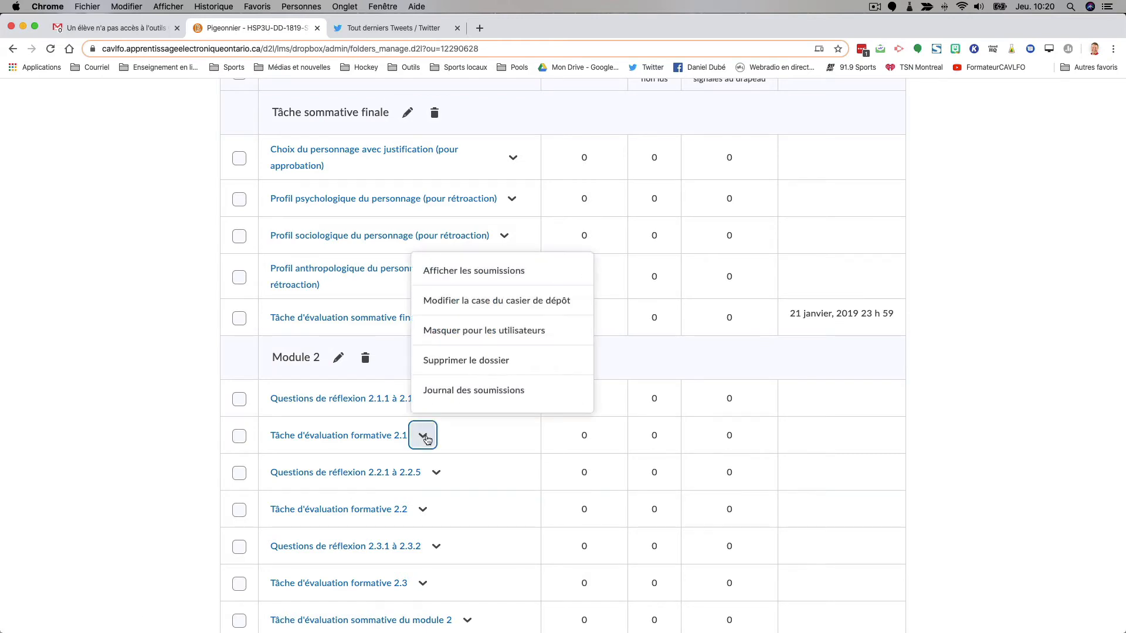
click(462, 301)
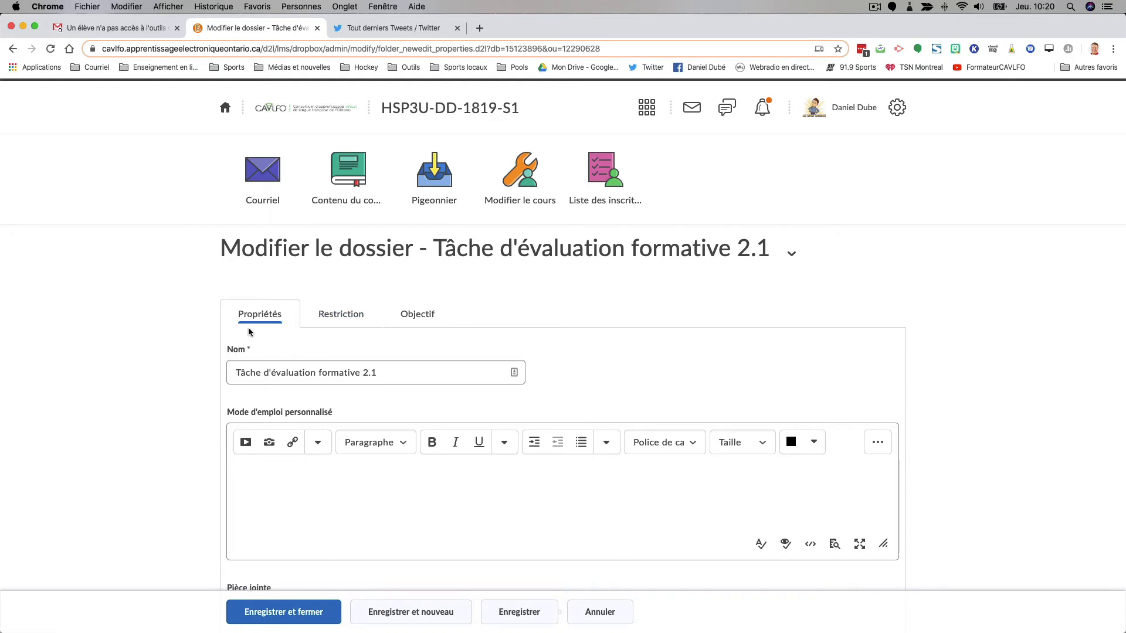
scroll(198, 356, down, 2)
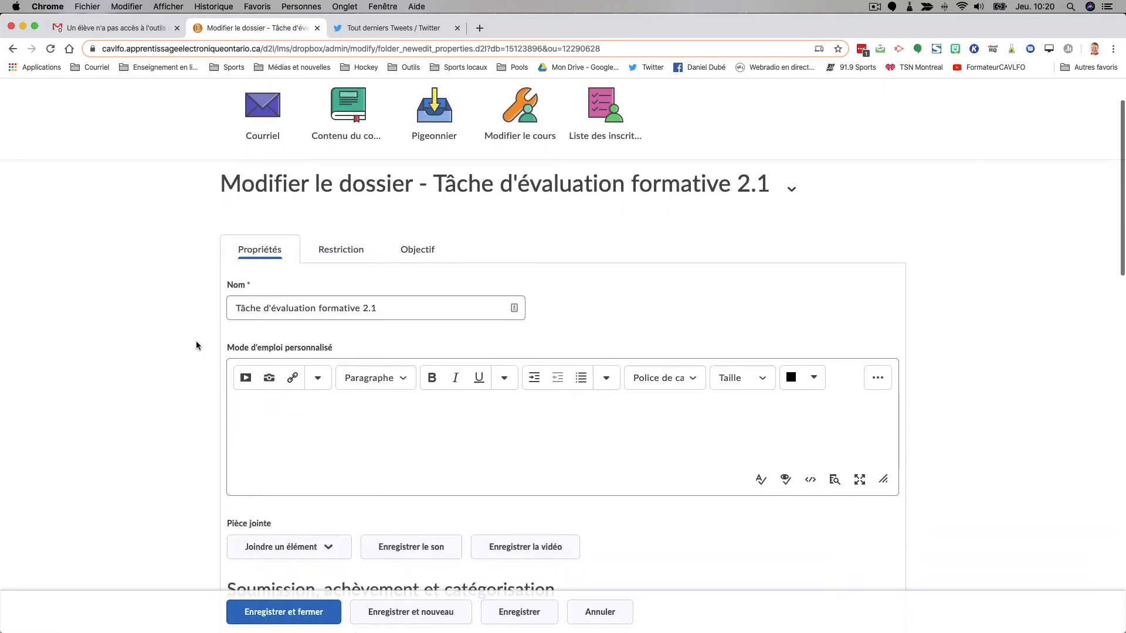
click(342, 256)
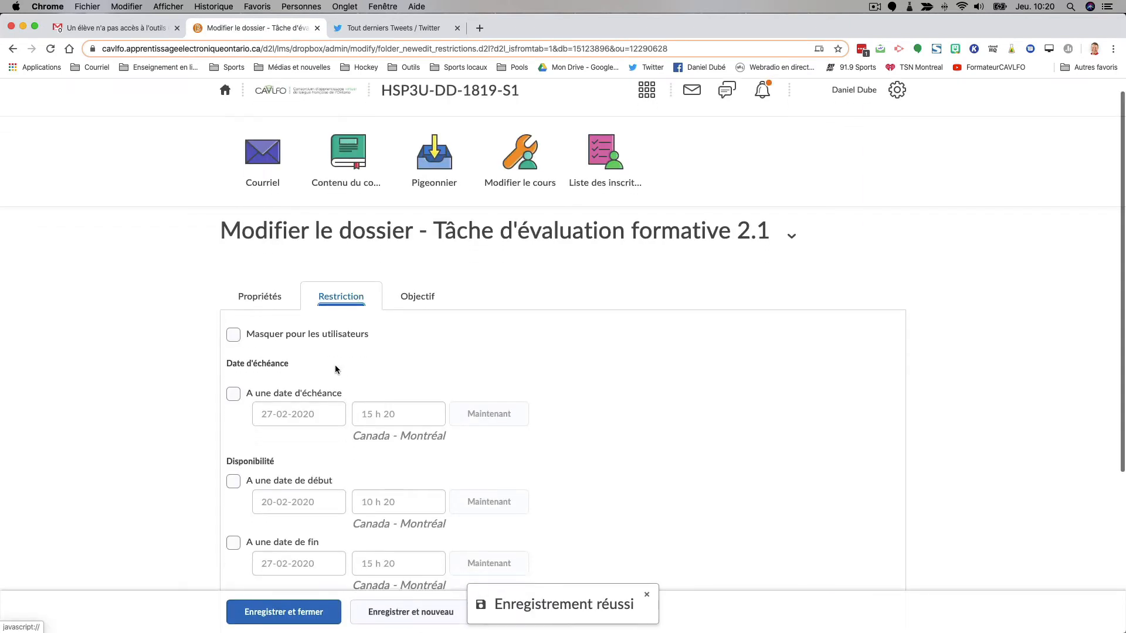
scroll(336, 367, down, 5)
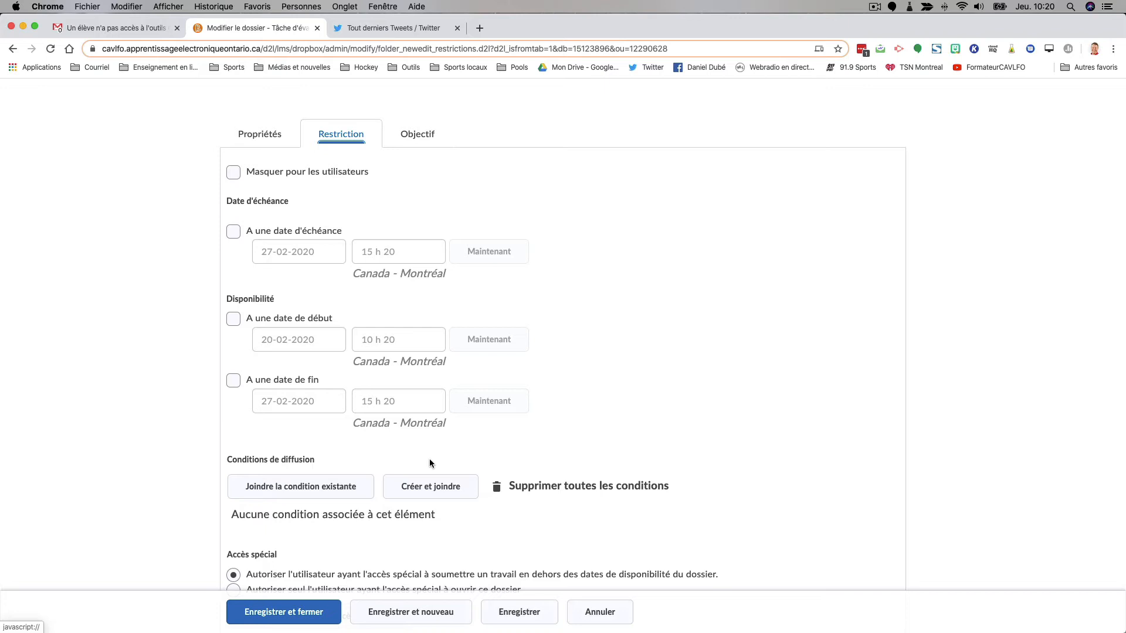
Step: Start a new attached release condition for the folder with the condition type Sujet du contenu visité
click(433, 490)
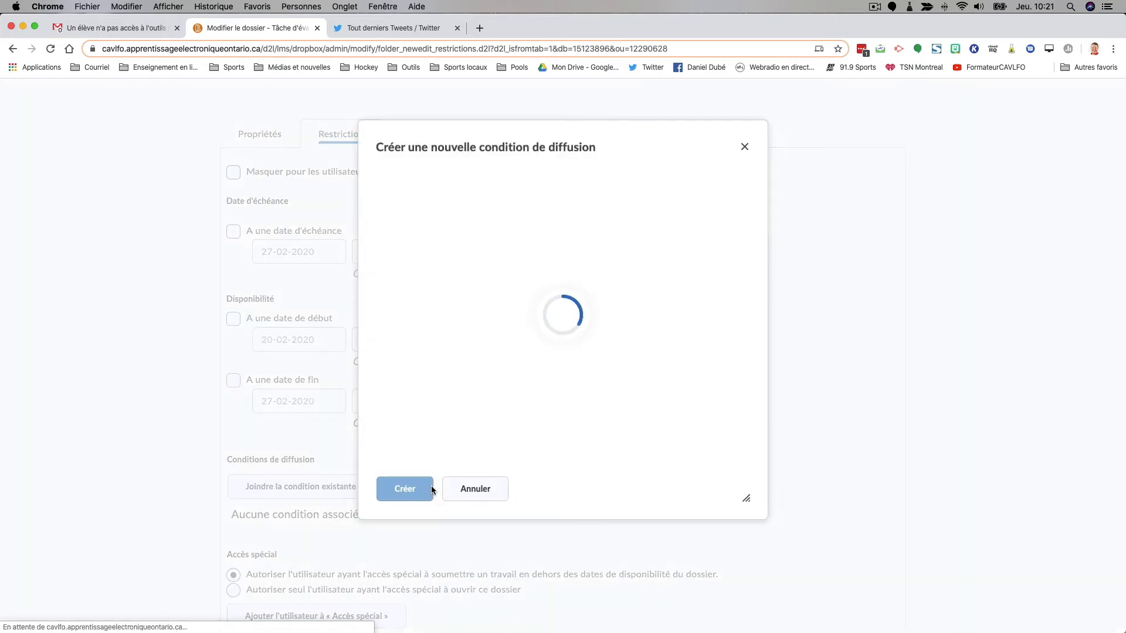
click(474, 229)
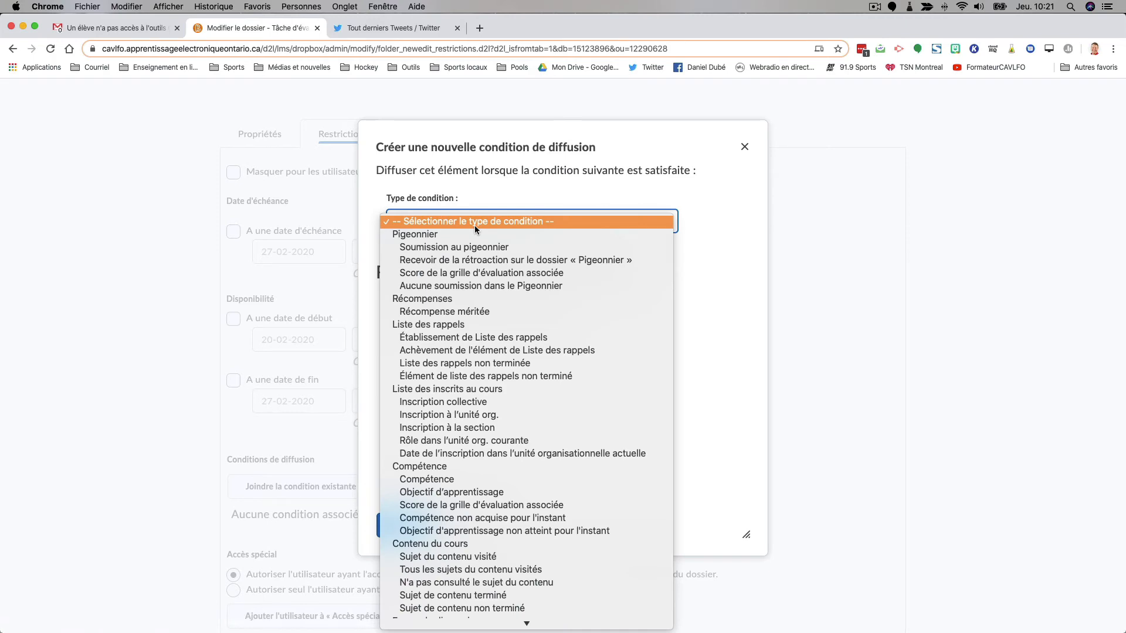
scroll(464, 431, down, 3)
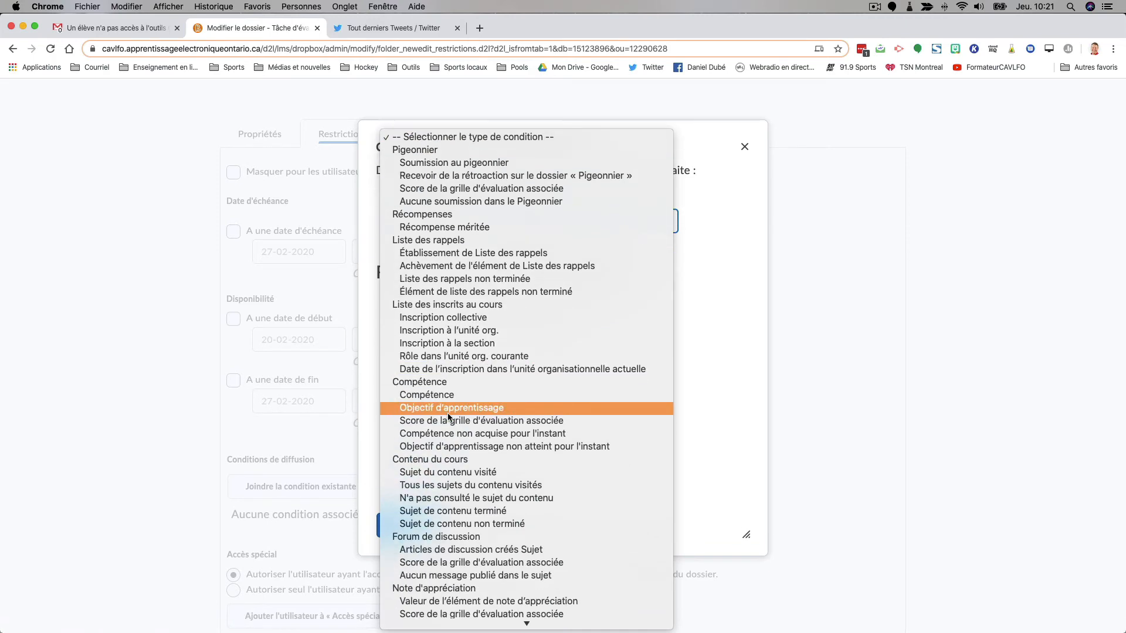
click(460, 472)
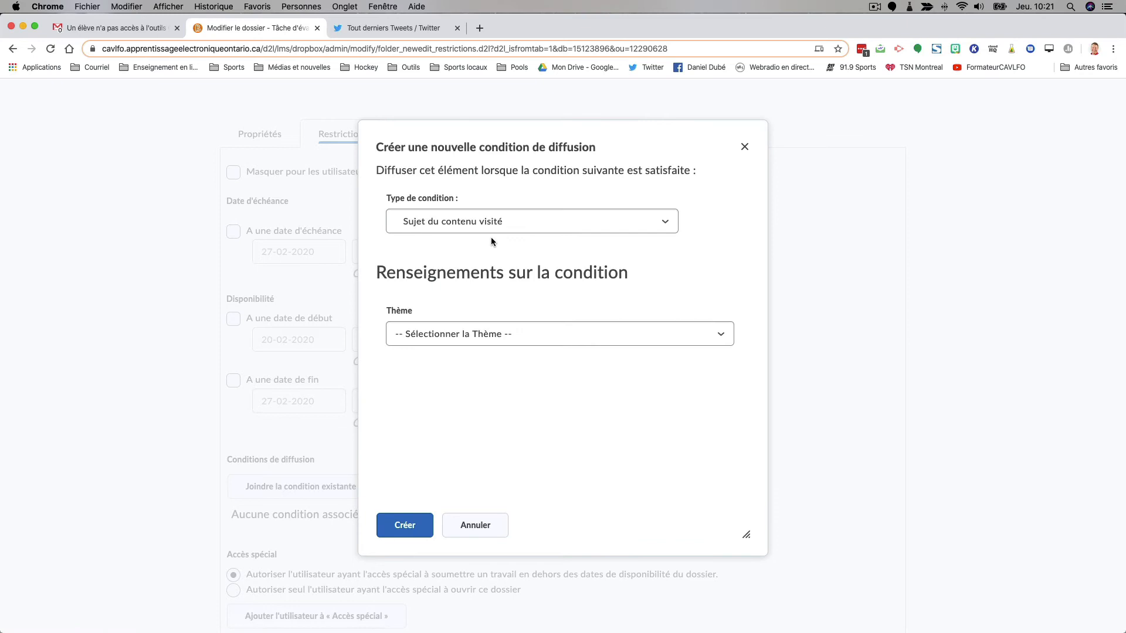
Step: Create the condition with Tâche d'évaluation formative 2.1 as its theme, and save and close the folder
click(490, 334)
scroll(488, 434, down, 5)
scroll(487, 426, down, 2)
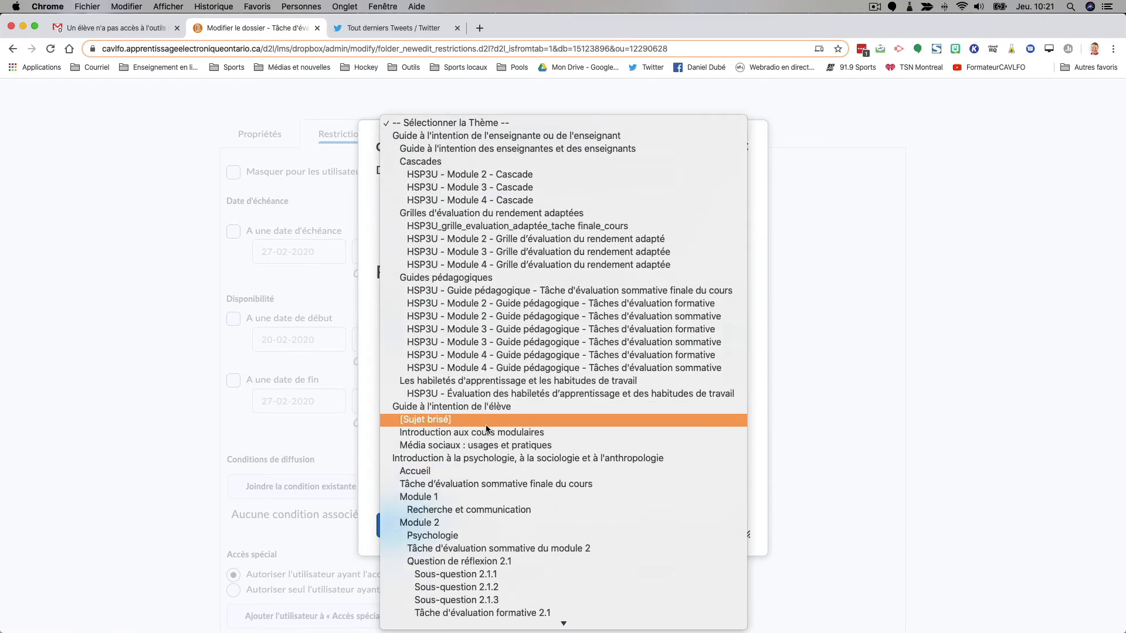
scroll(503, 518, down, 1)
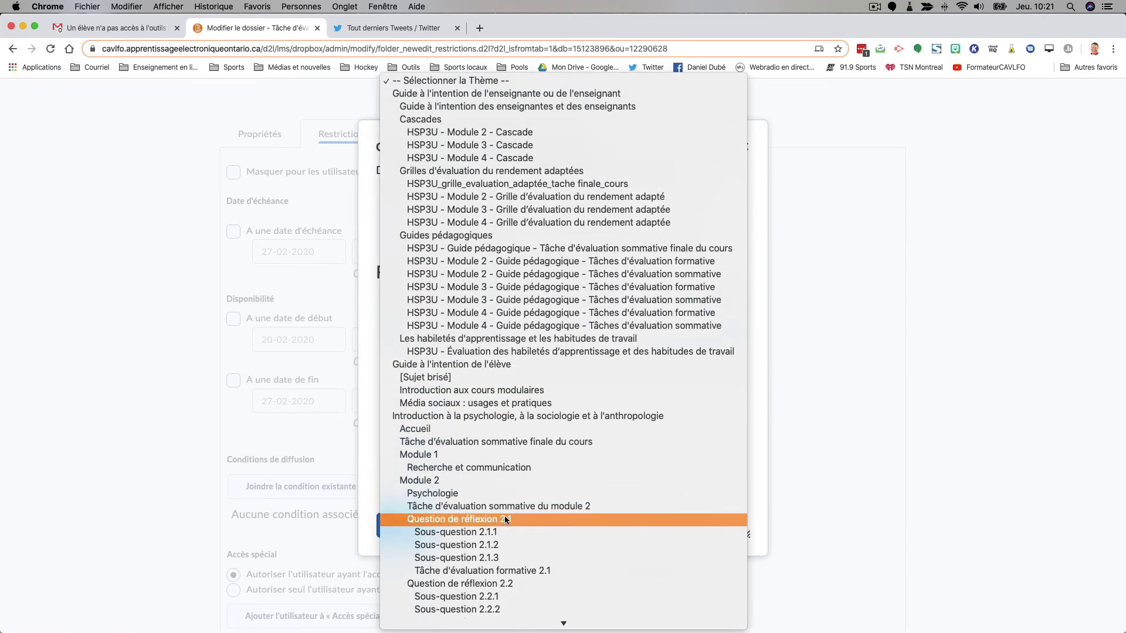
click(527, 570)
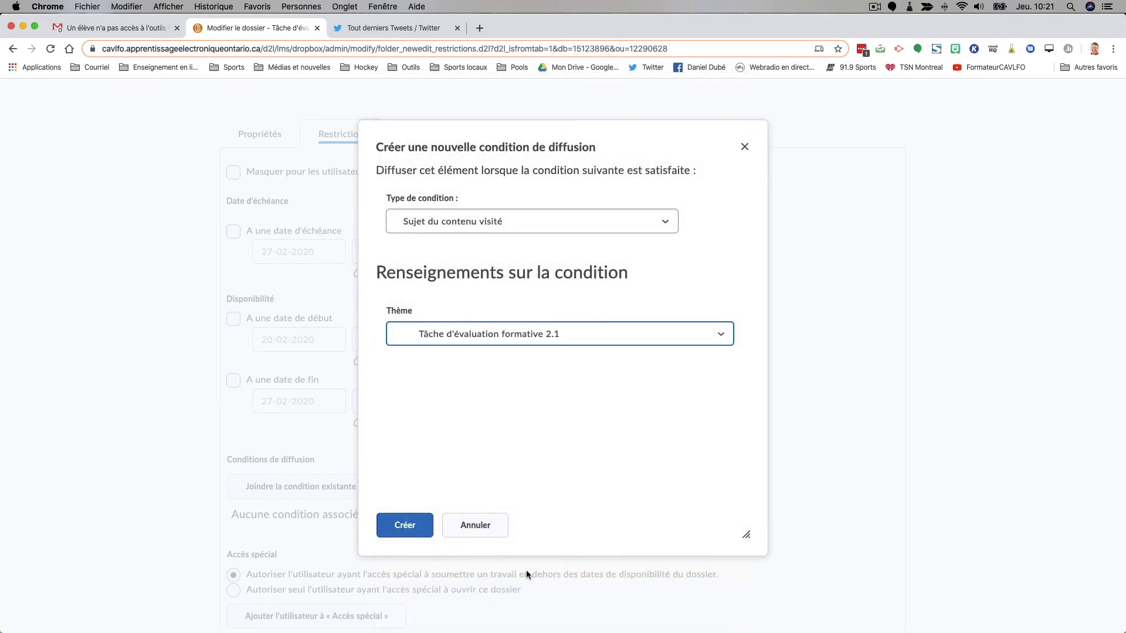
click(413, 523)
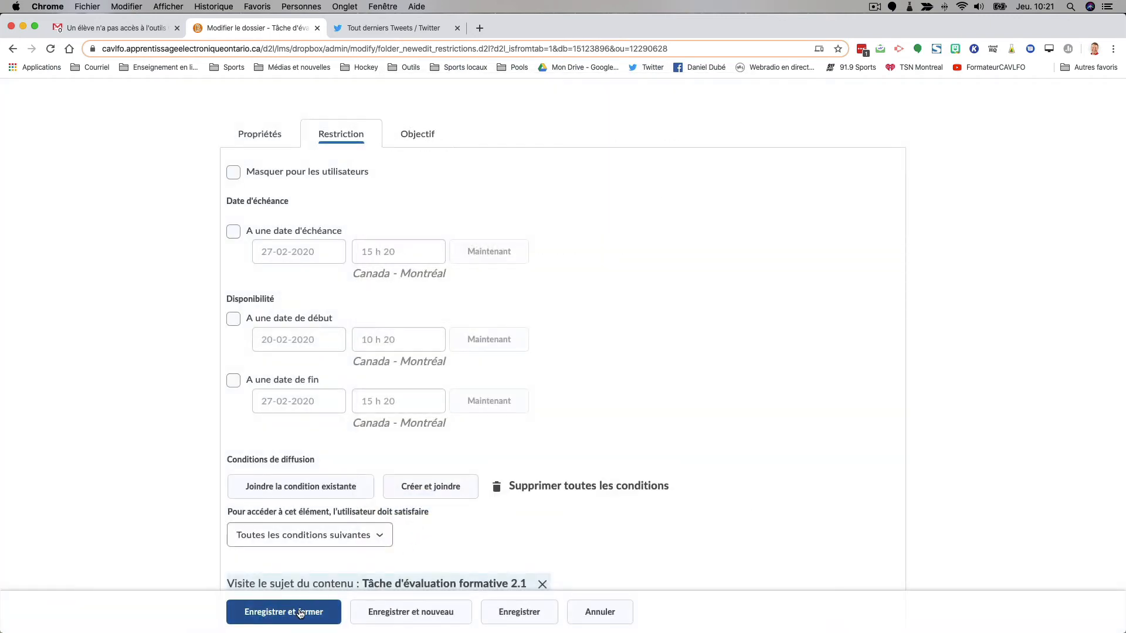
click(300, 614)
scroll(441, 512, down, 7)
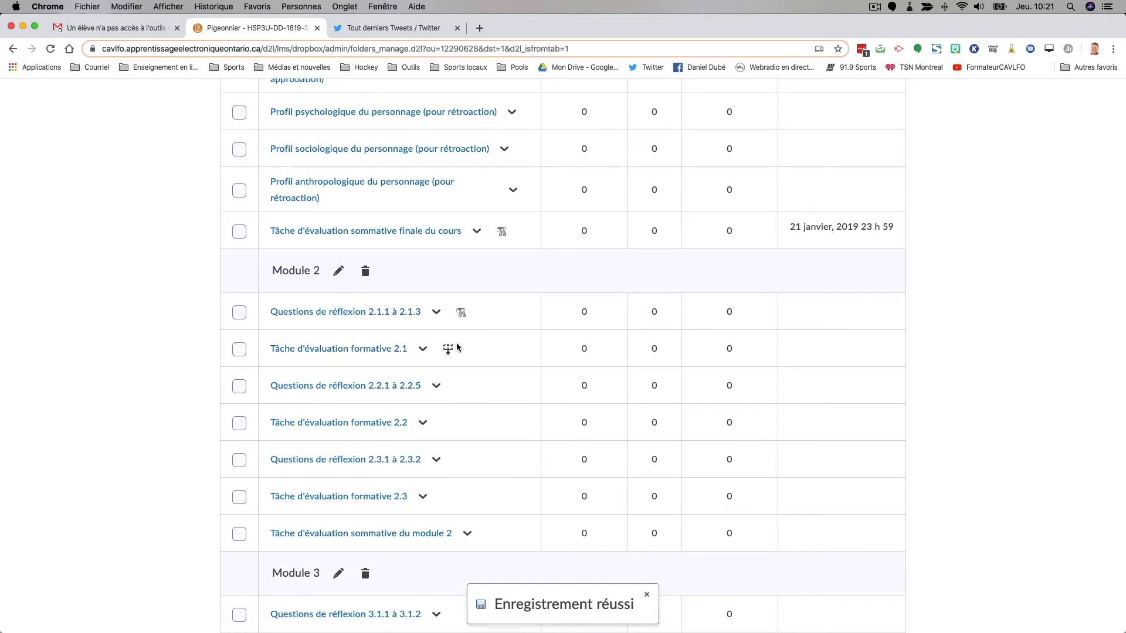
mouse_move(448, 352)
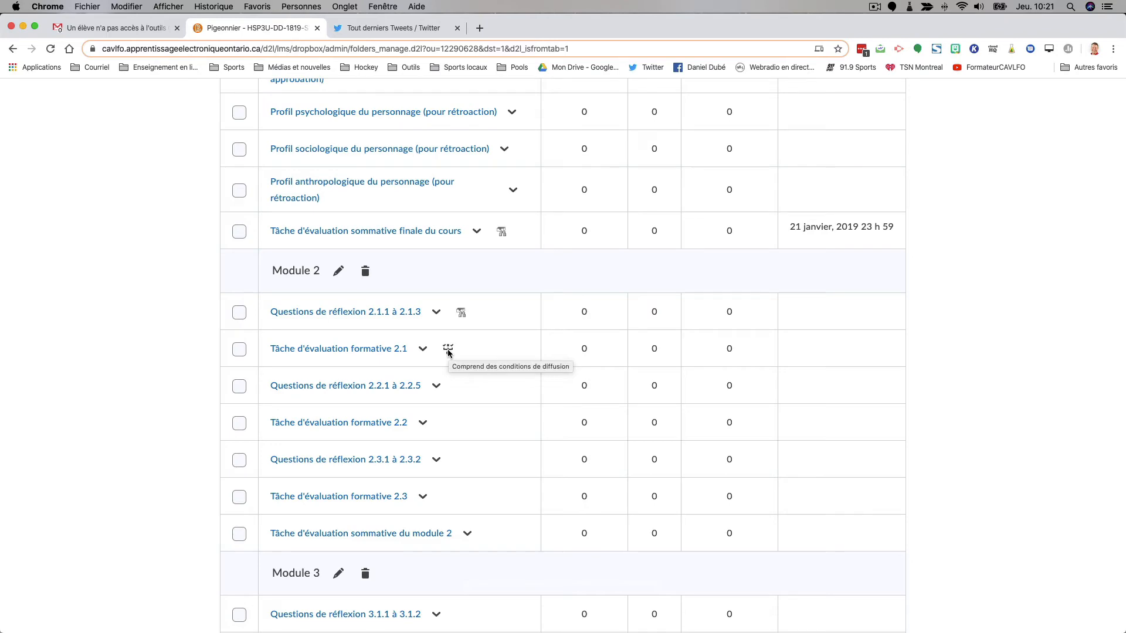
Step: Go to the course home page and open the Documents pour les élèves widget for editing
scroll(448, 351, up, 7)
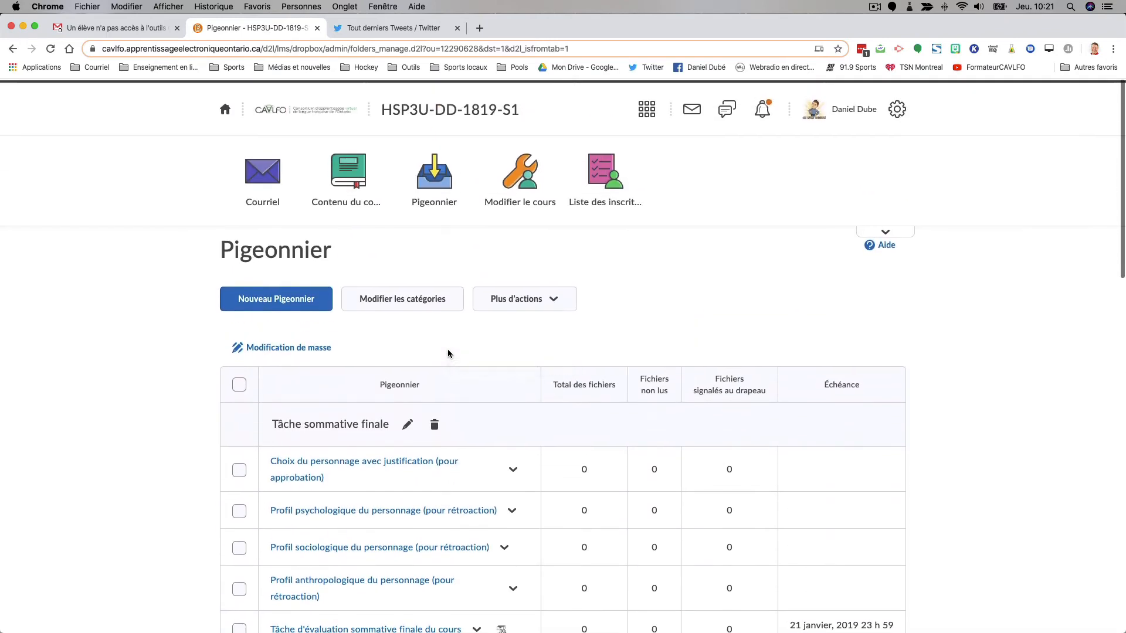
click(434, 112)
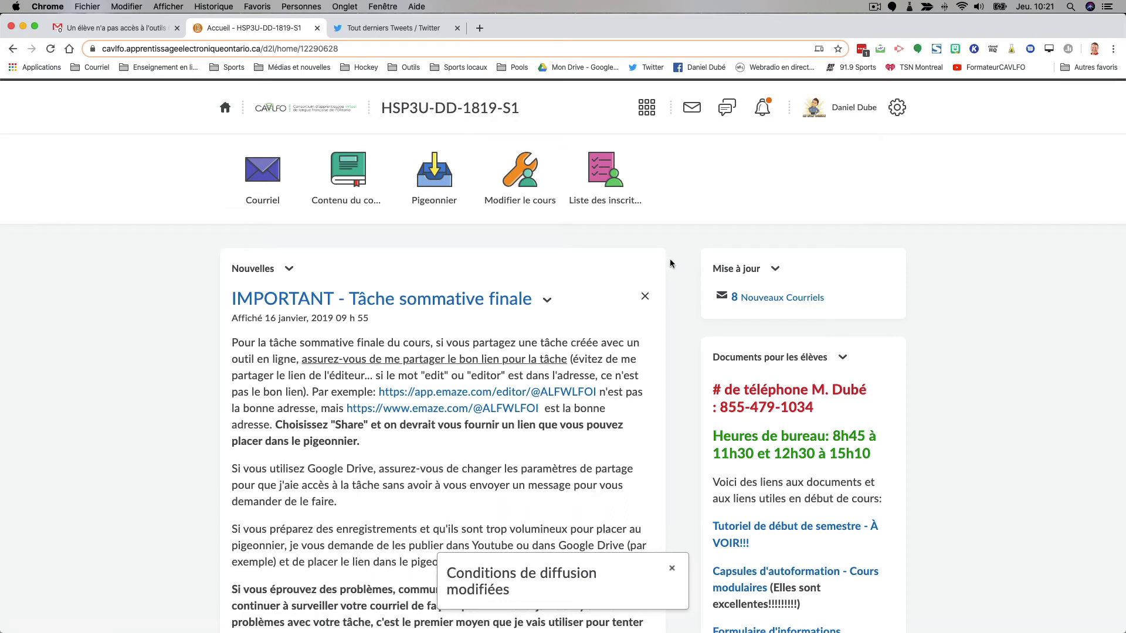
click(844, 357)
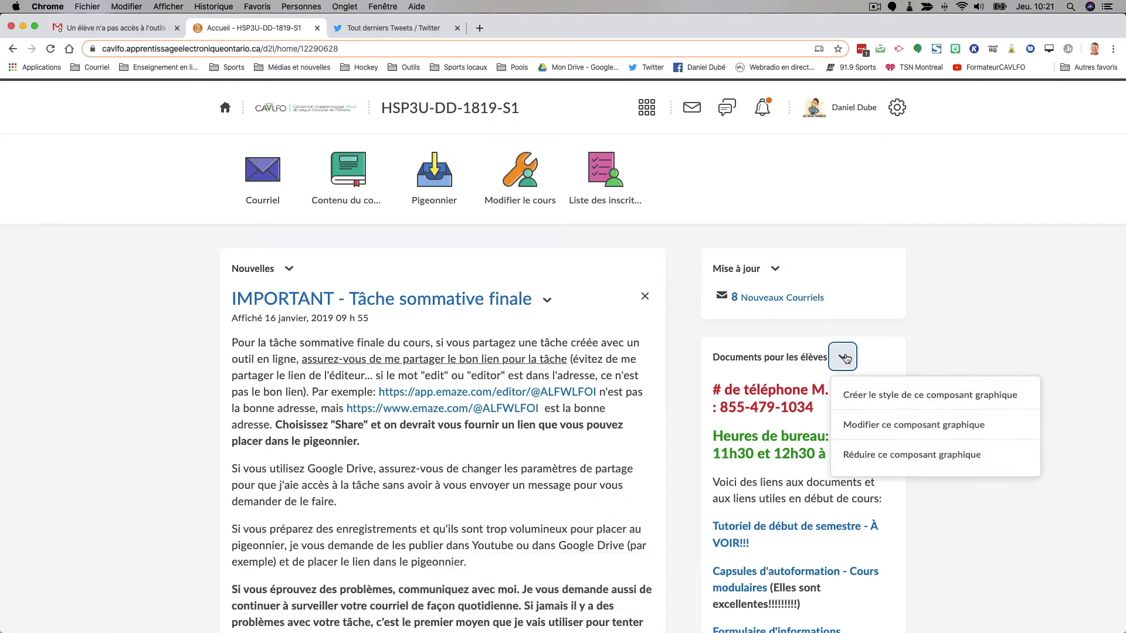
click(874, 424)
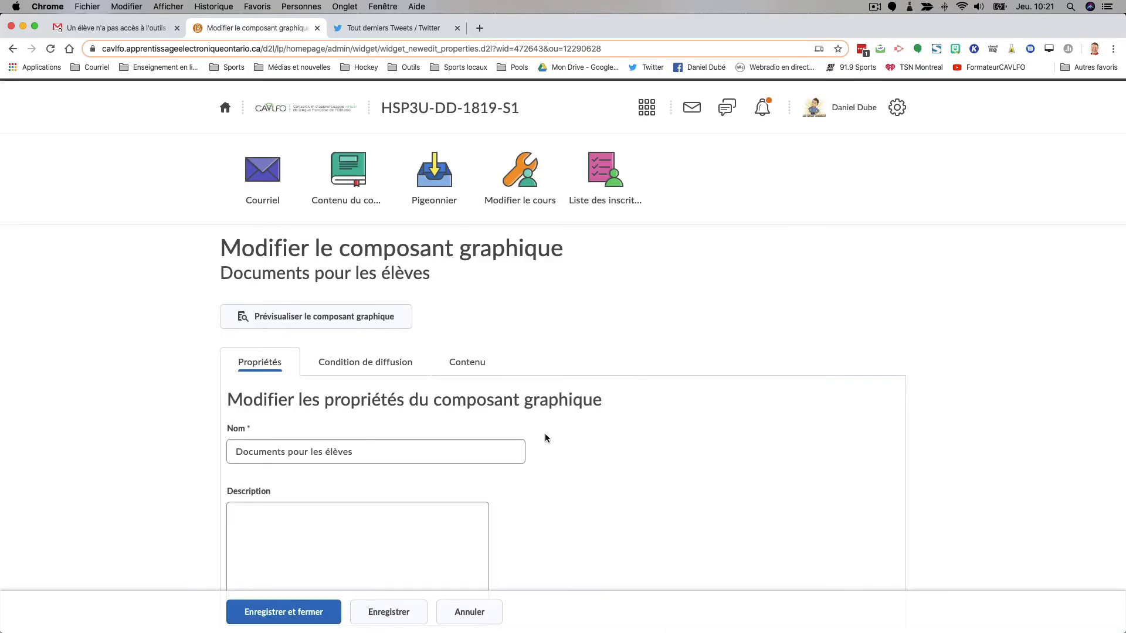
Step: Show the release condition settings of the Documents pour les élèves widget, cancel the edit and return to the course home page
click(328, 373)
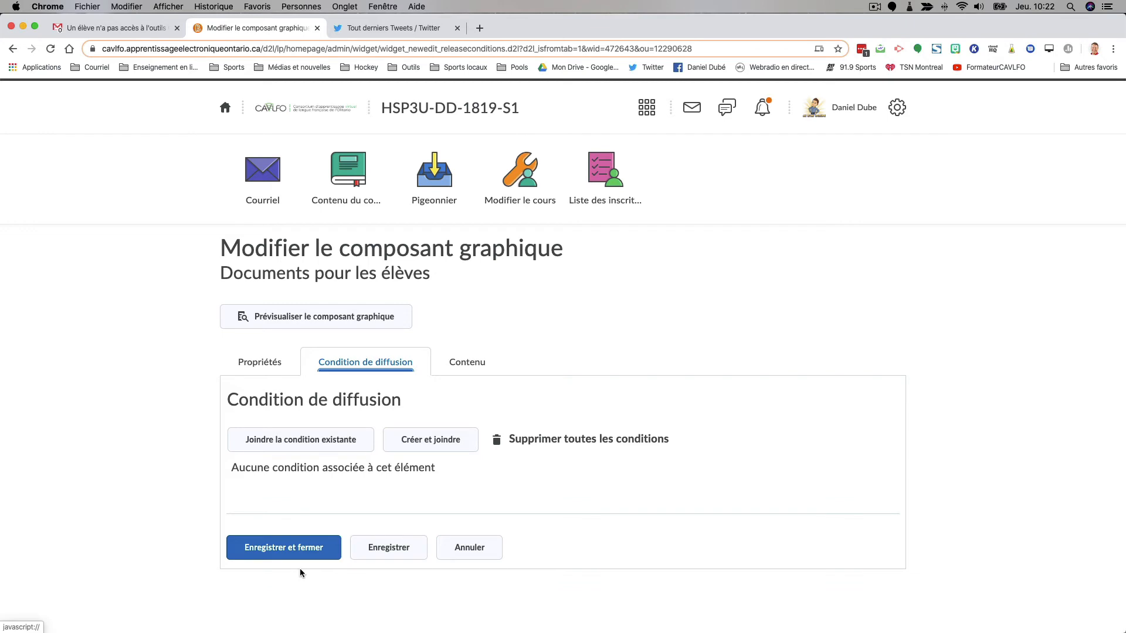
click(463, 554)
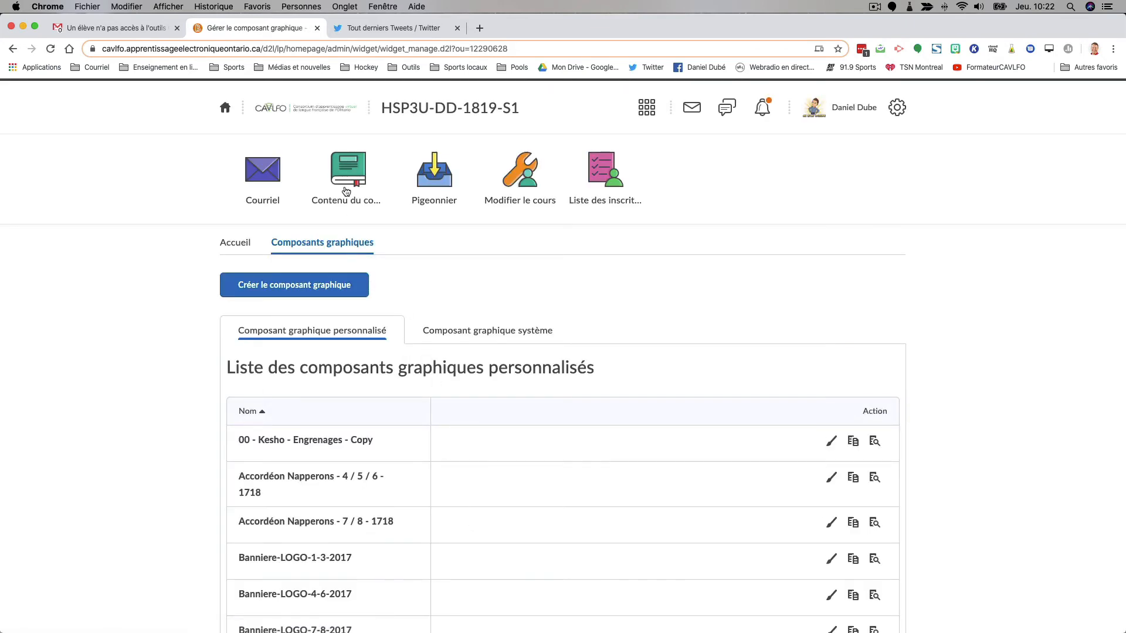
click(427, 110)
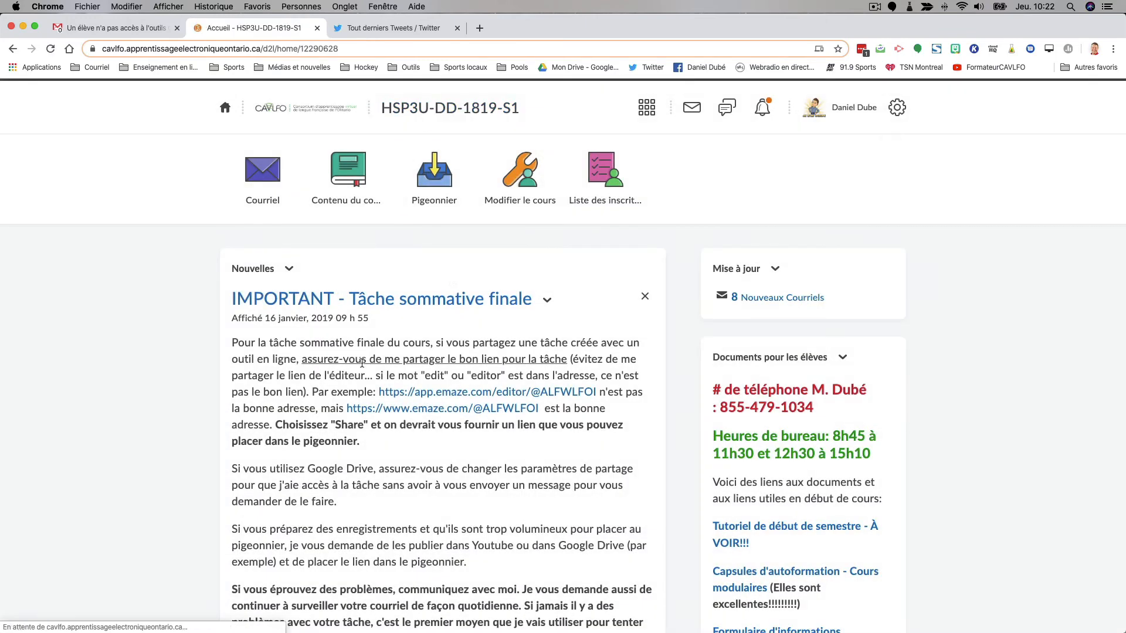
Step: Open the news item IMPORTANT - Tâche sommative finale for editing and show its additional release condition settings
click(290, 271)
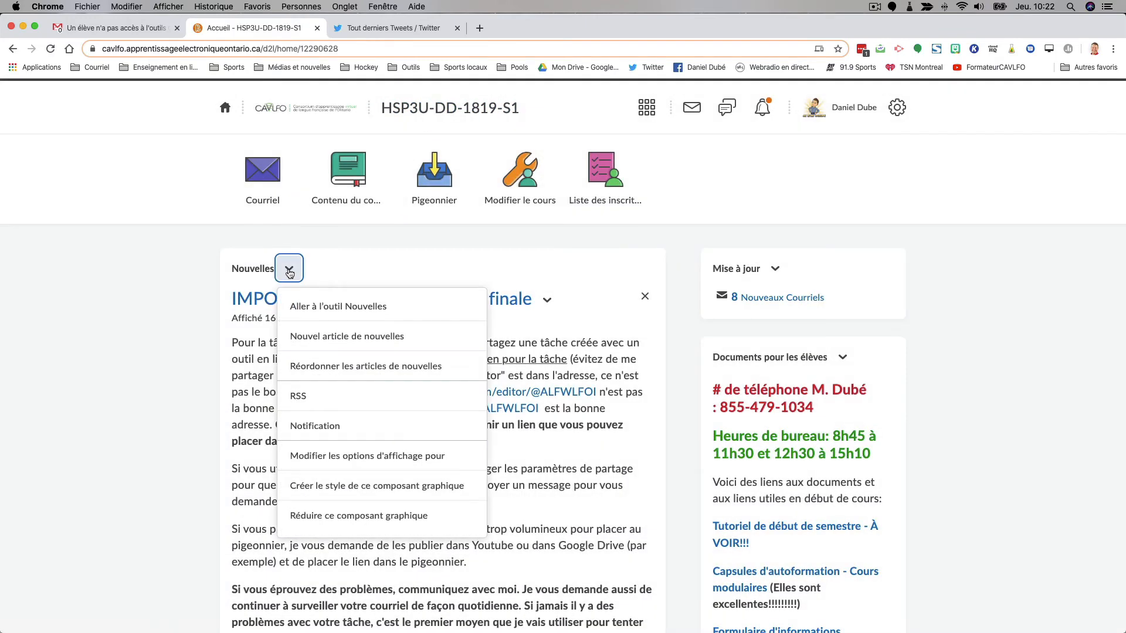
click(289, 273)
click(546, 300)
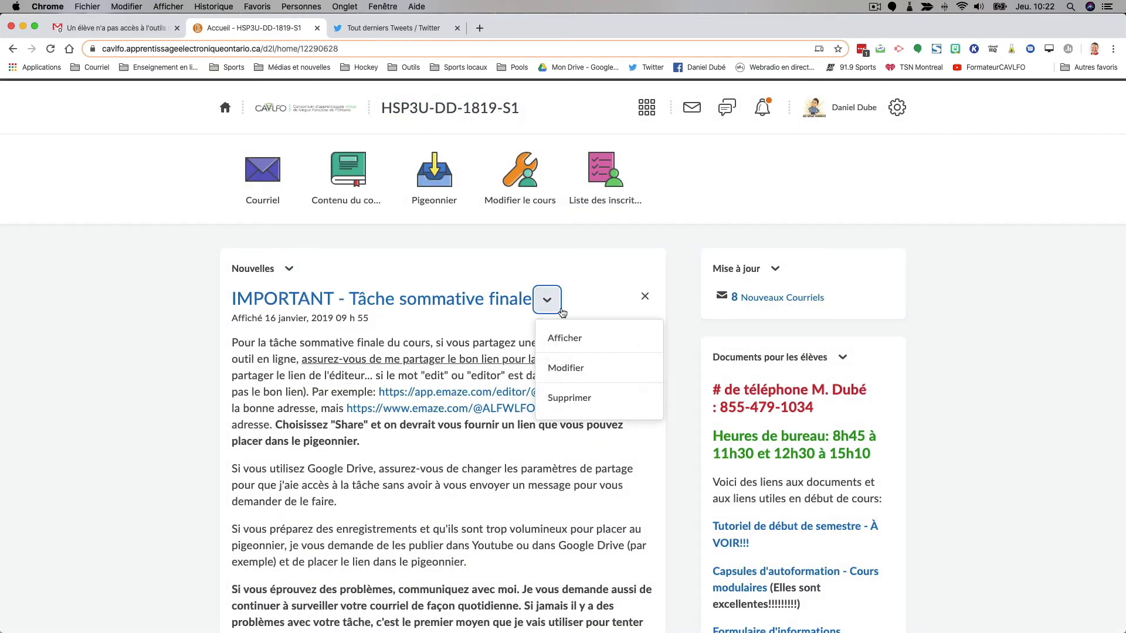
click(568, 369)
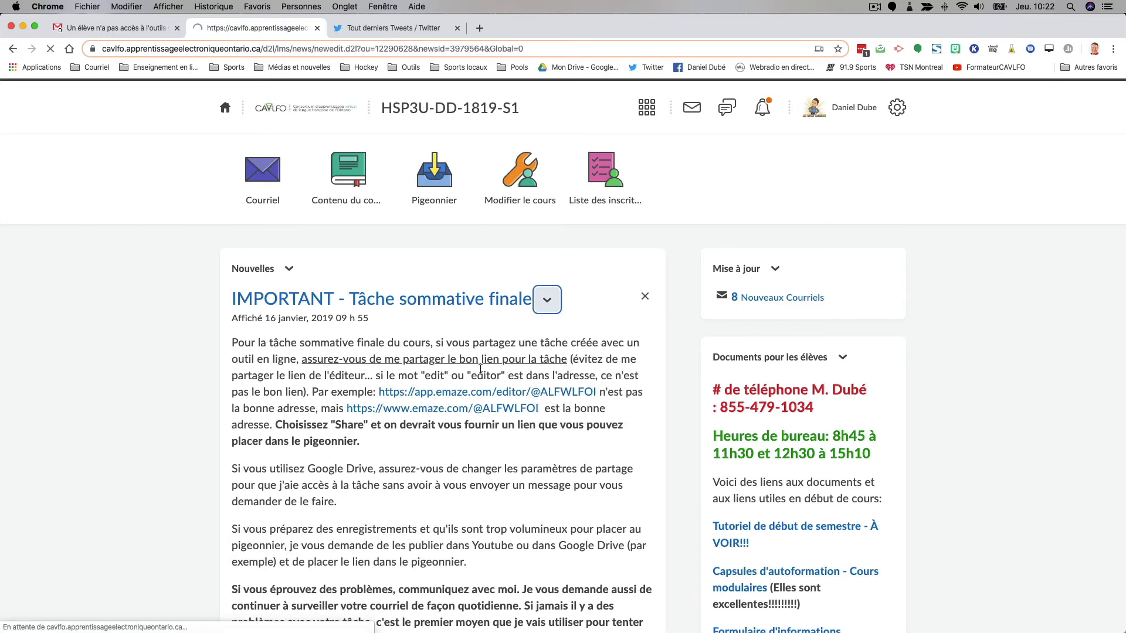
scroll(480, 372, down, 10)
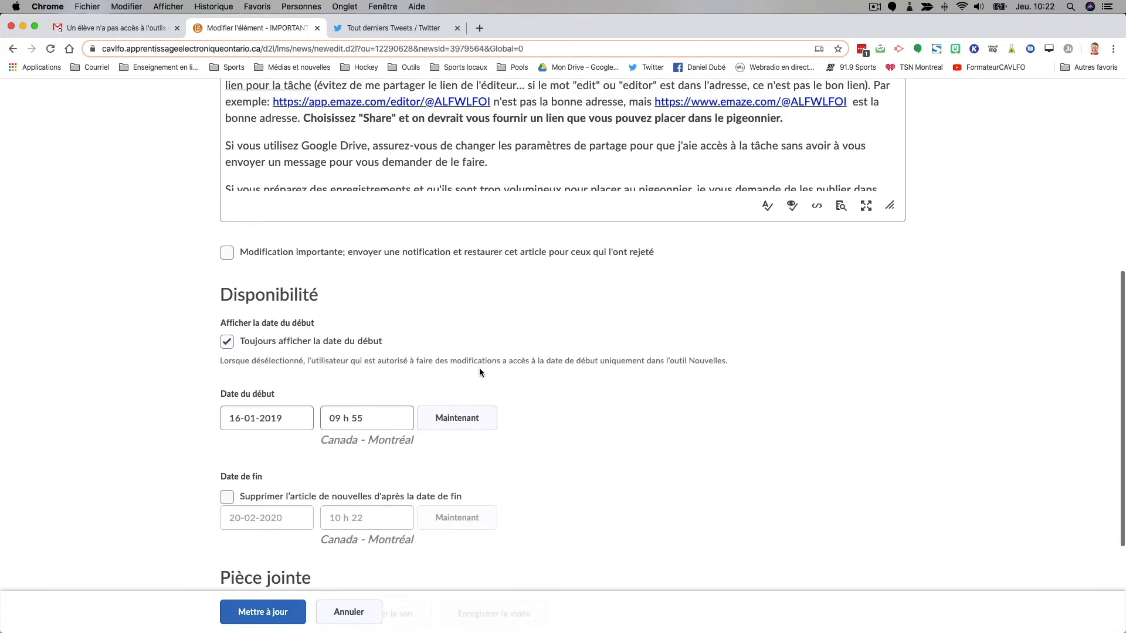
scroll(480, 373, down, 3)
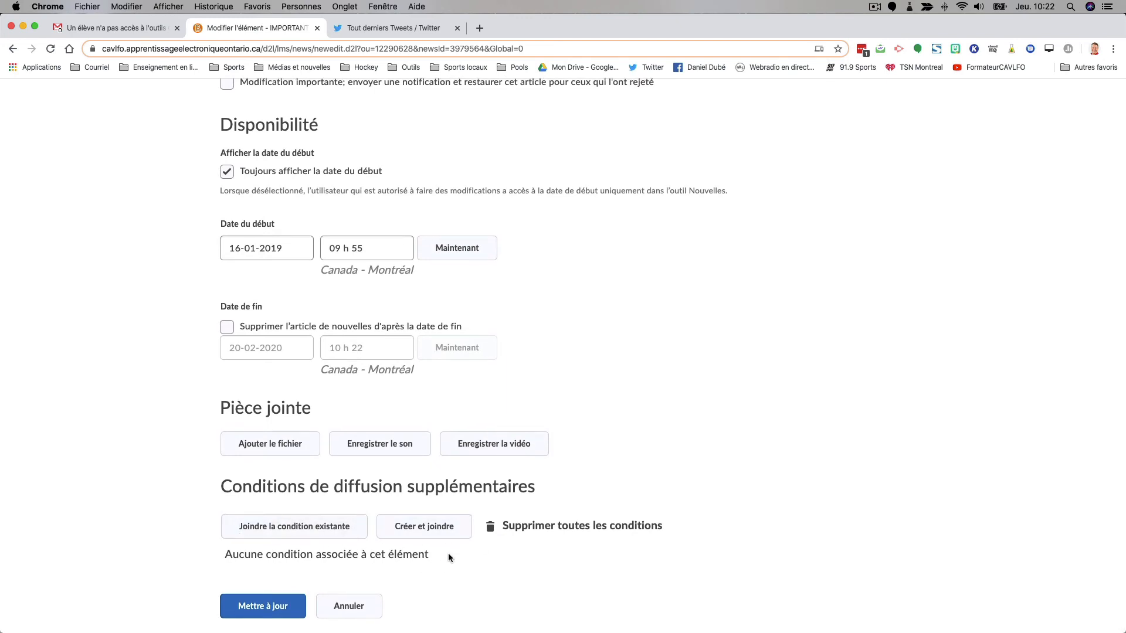
Step: Review the news item's settings, cancel the edit and return to the course home page
scroll(448, 553, up, 3)
scroll(448, 554, down, 3)
scroll(431, 565, up, 15)
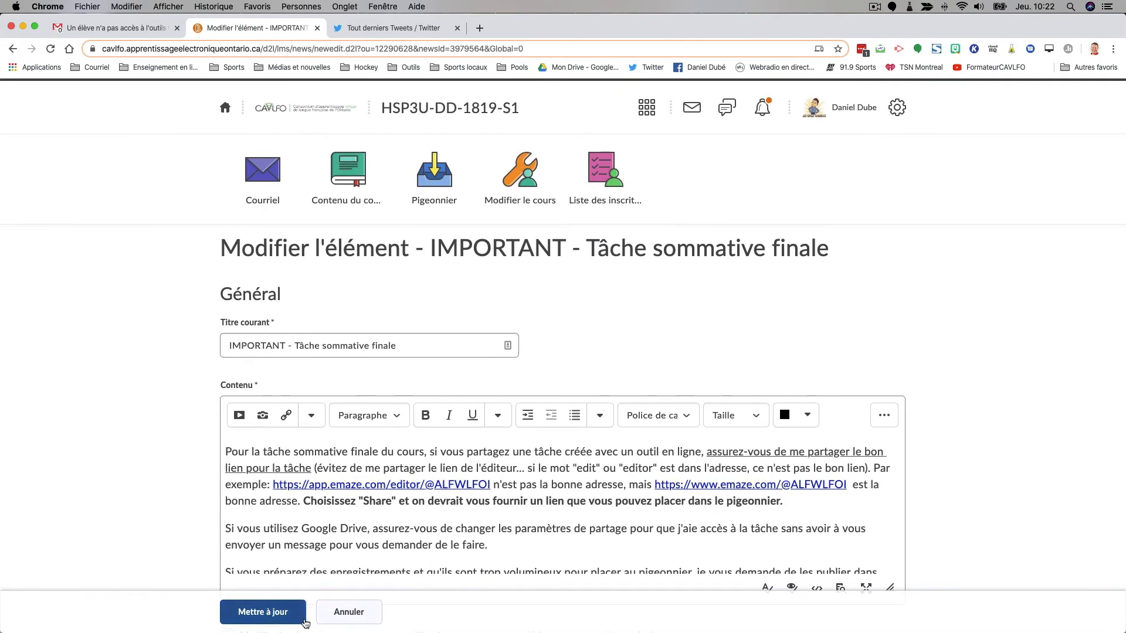
click(334, 620)
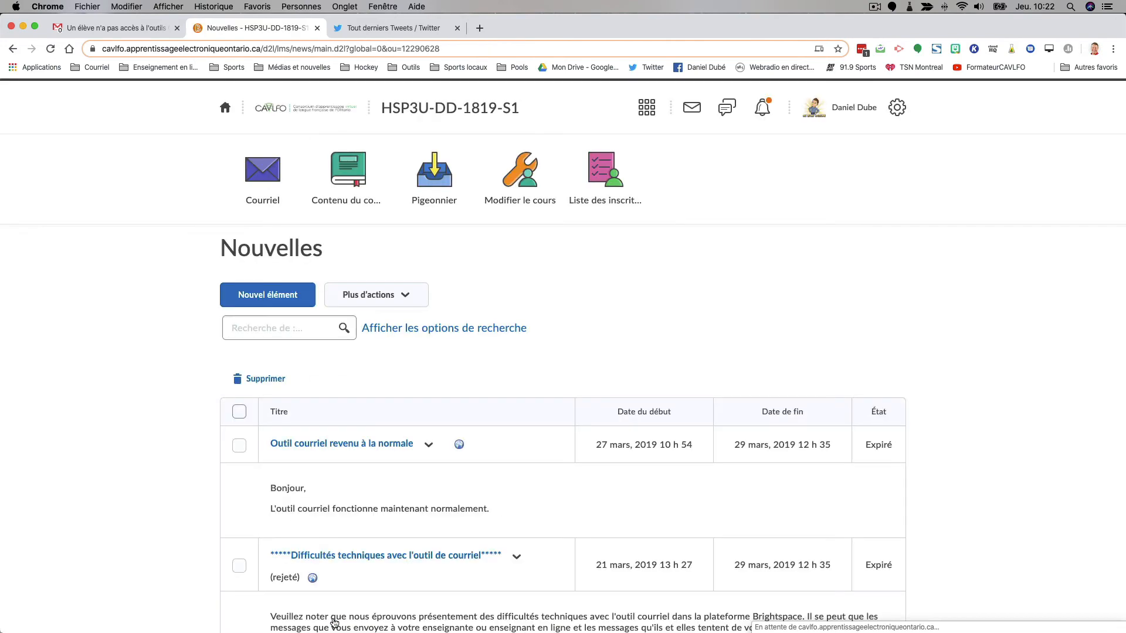
click(445, 111)
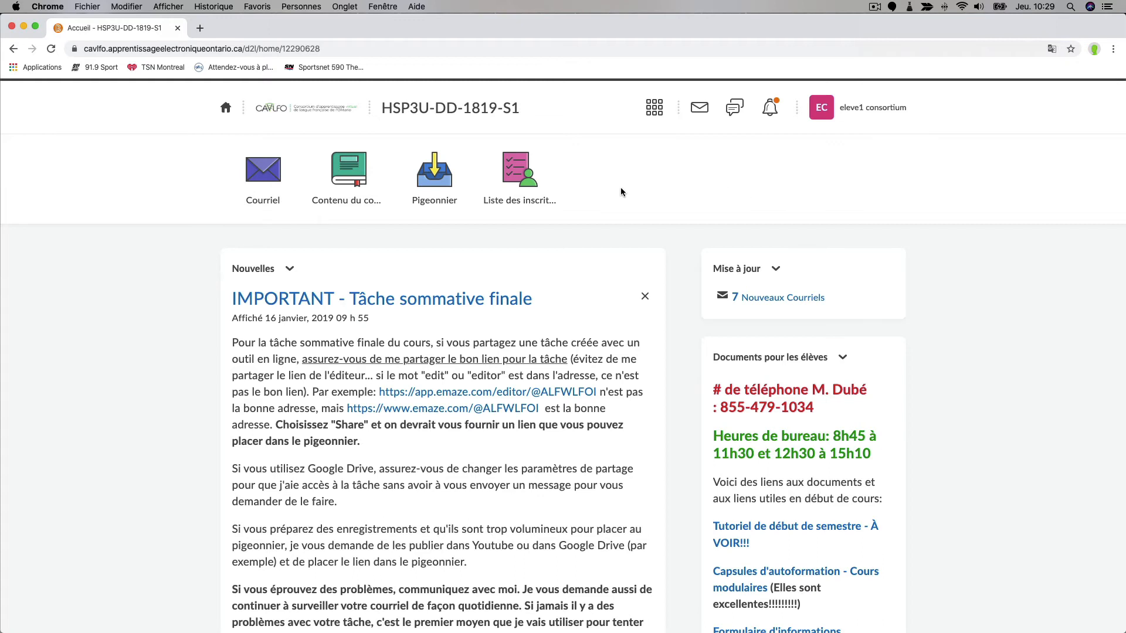
Step: Open the course content in the student account and examine which topics are listed under Module 2
click(343, 202)
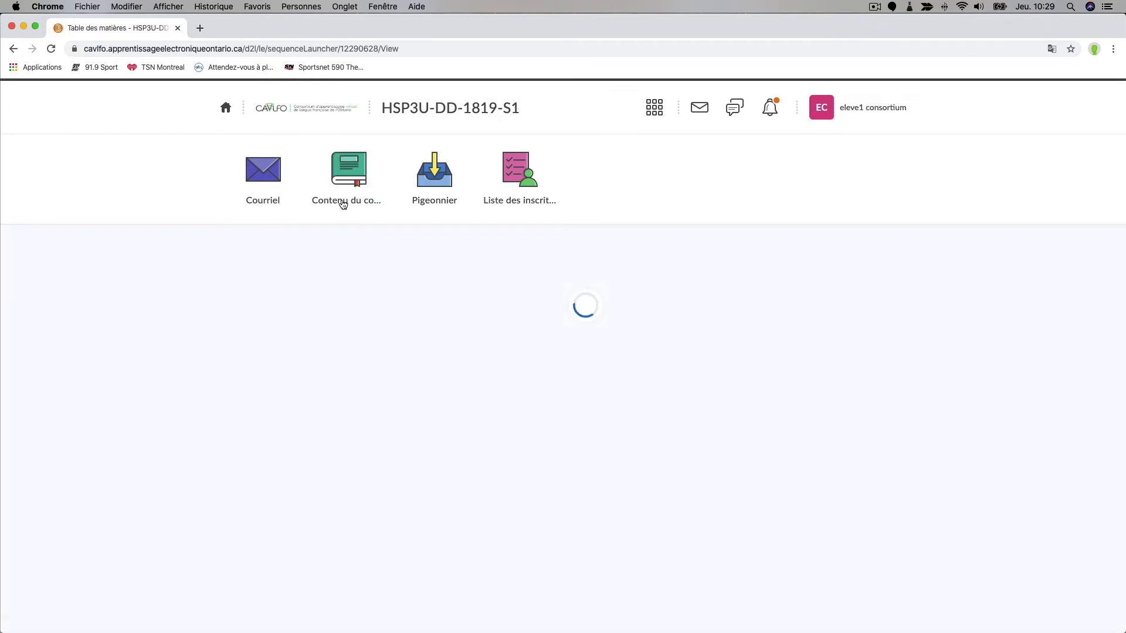
scroll(402, 310, down, 6)
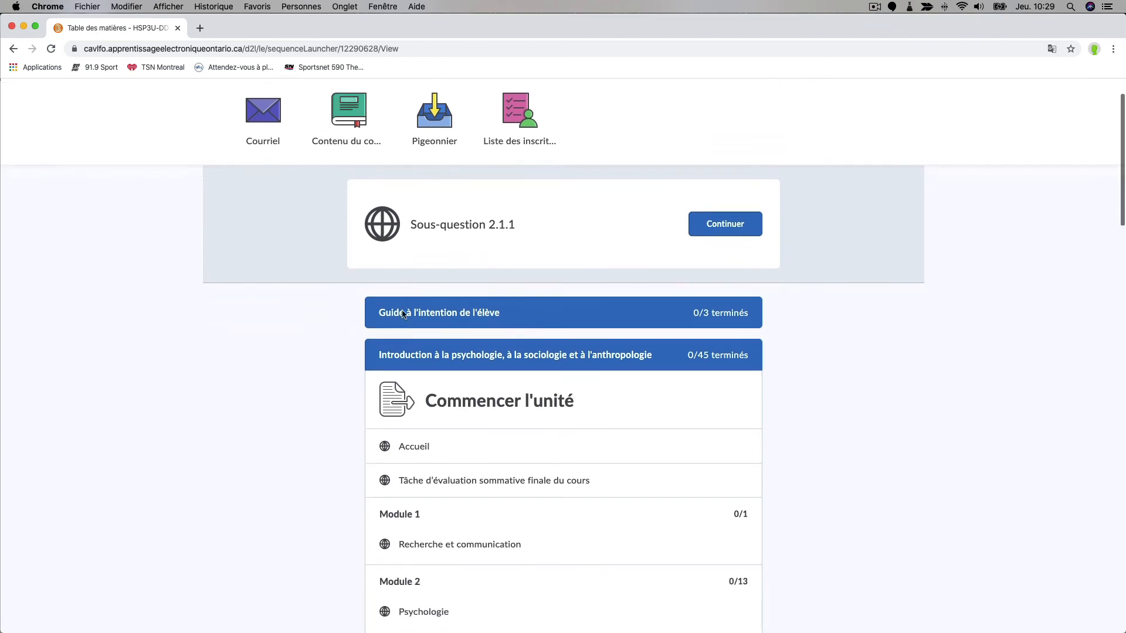
scroll(402, 314, down, 1)
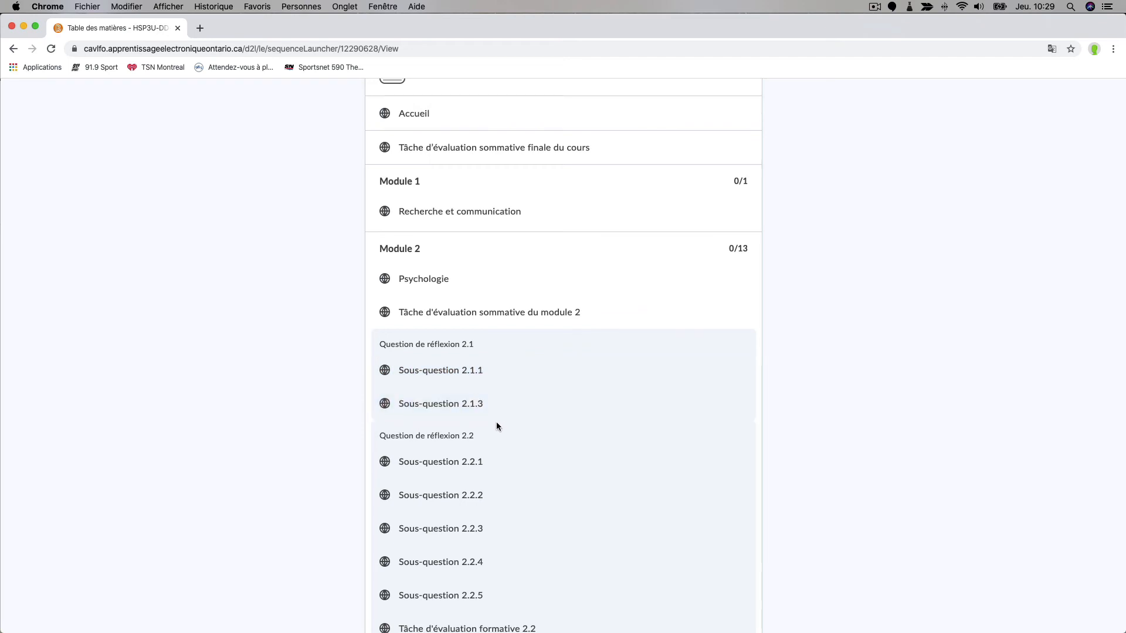
scroll(278, 385, up, 1)
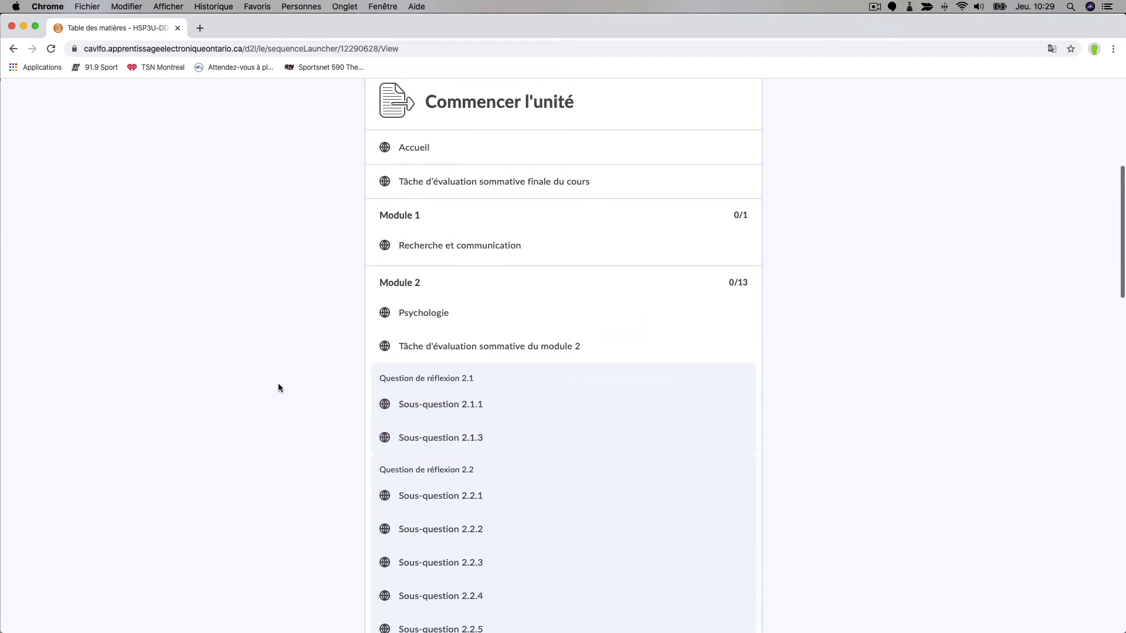
scroll(278, 387, up, 8)
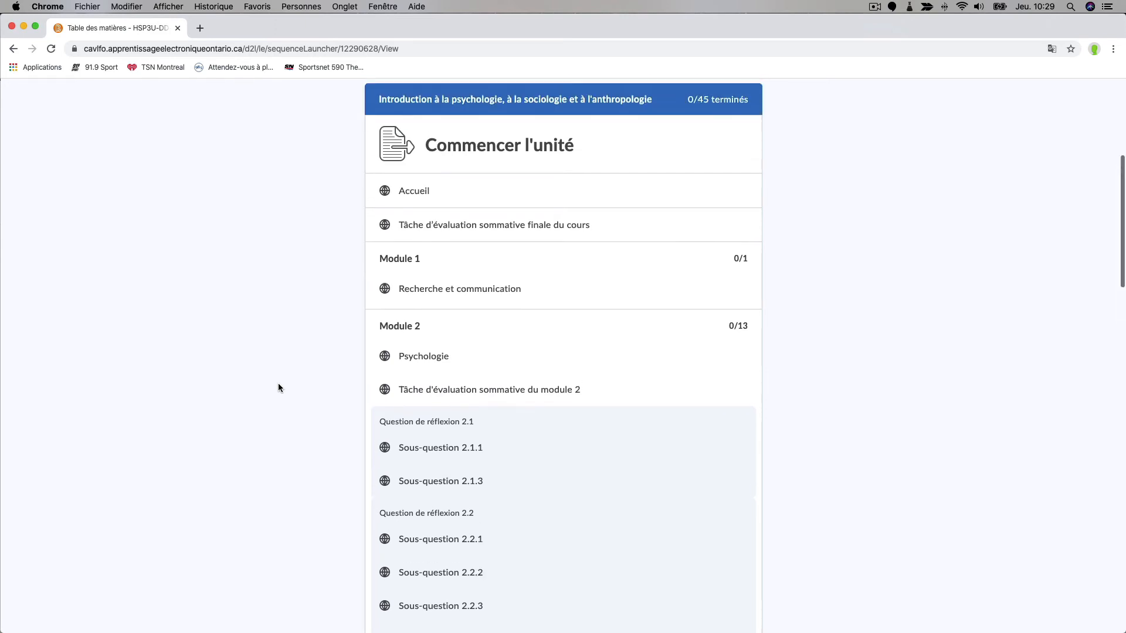
scroll(278, 388, down, 7)
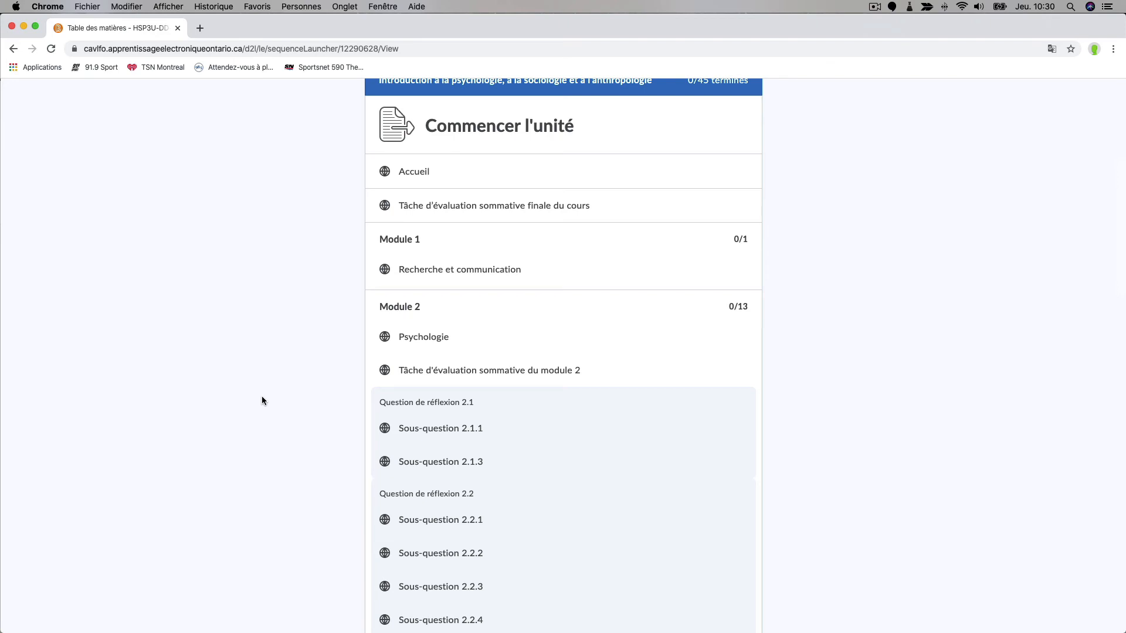
scroll(261, 400, up, 5)
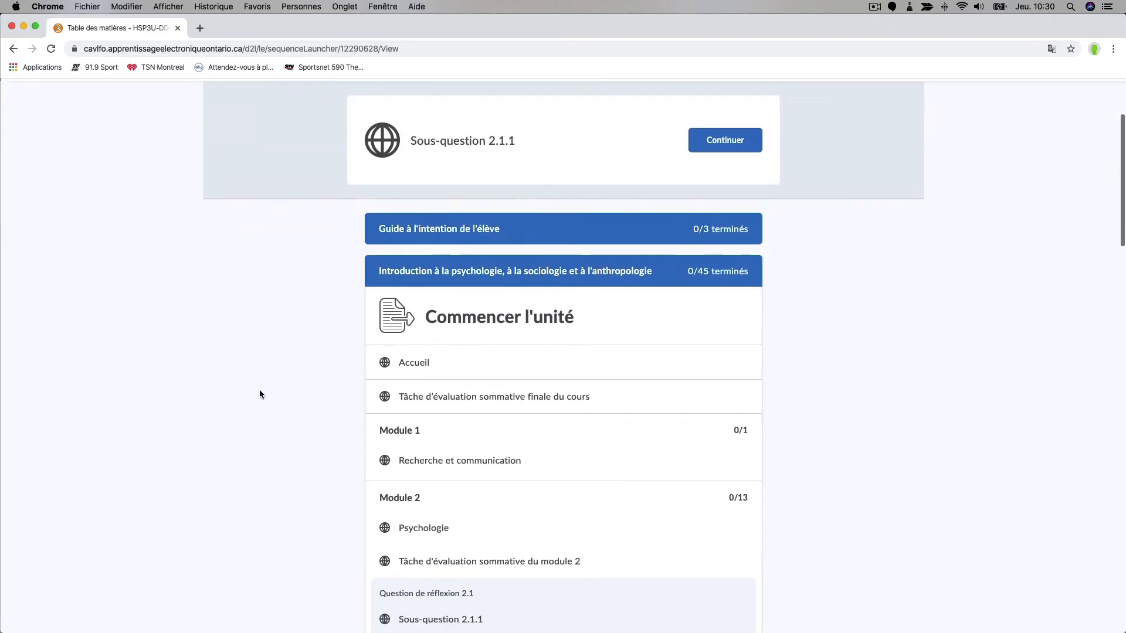
scroll(261, 394, up, 3)
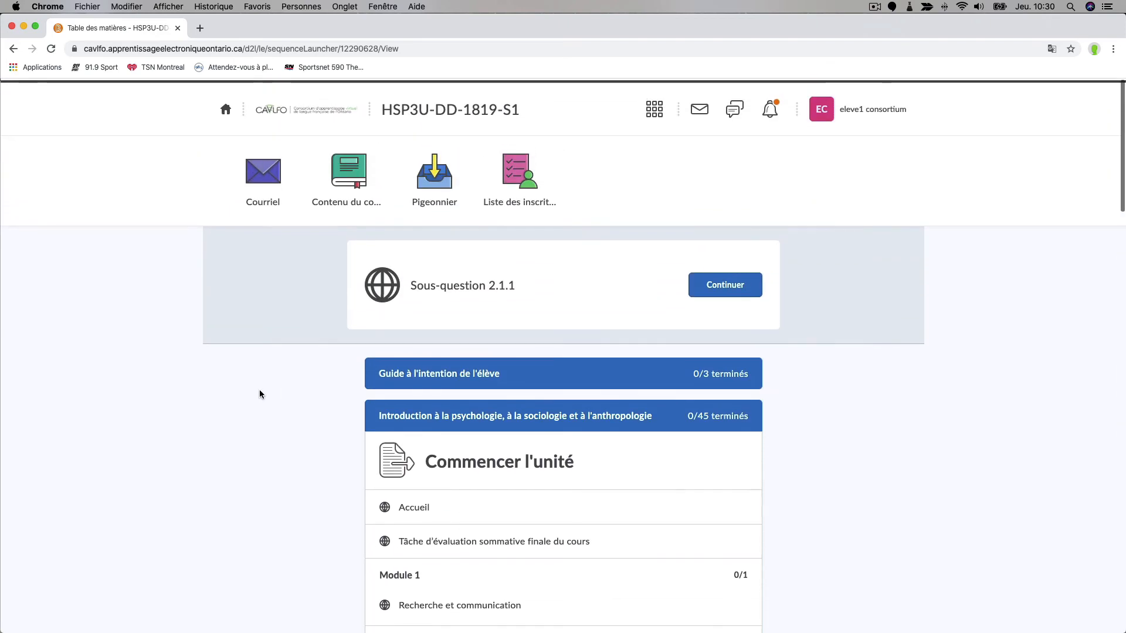
scroll(259, 393, down, 5)
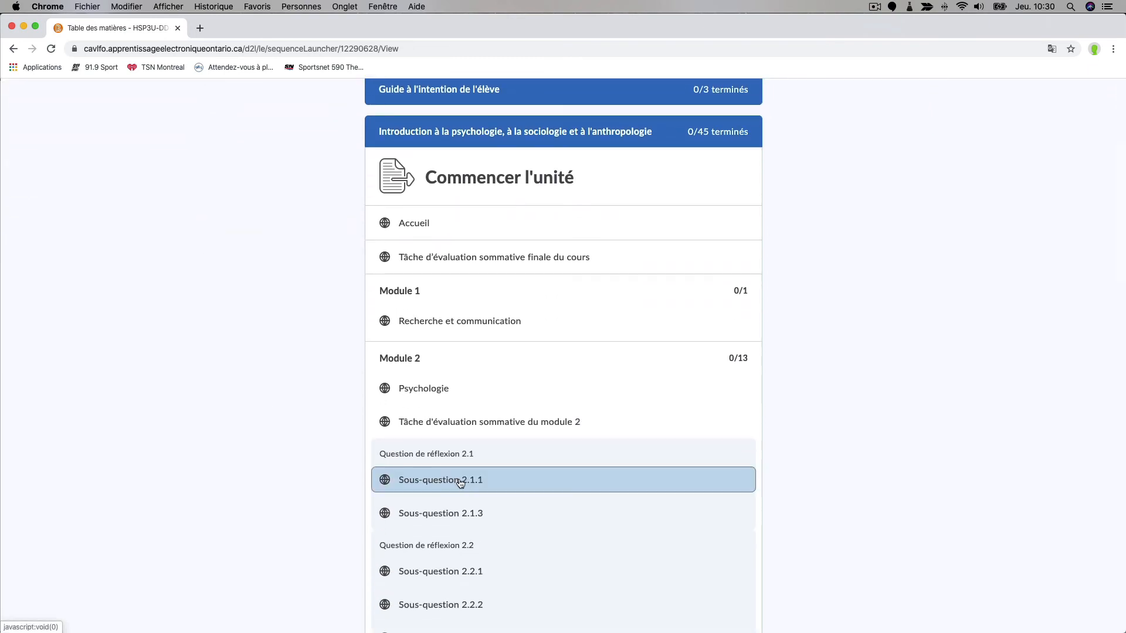
Step: Visit Sous-question 2.1.1 as the student, look through the whole page and advance to the following topic
click(461, 482)
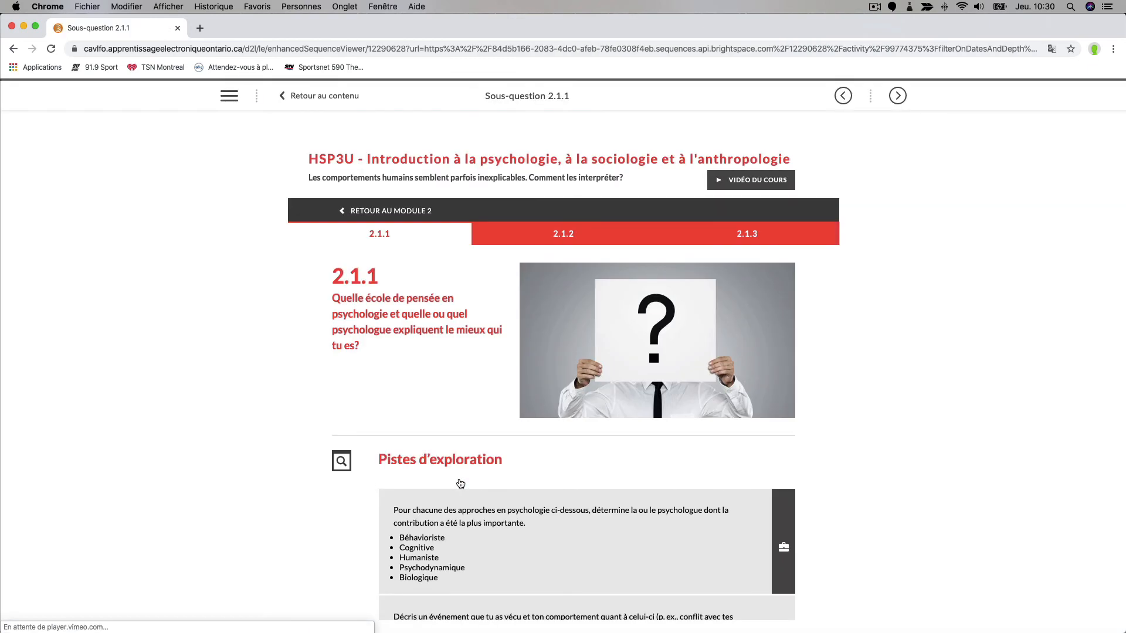
scroll(461, 483, down, 5)
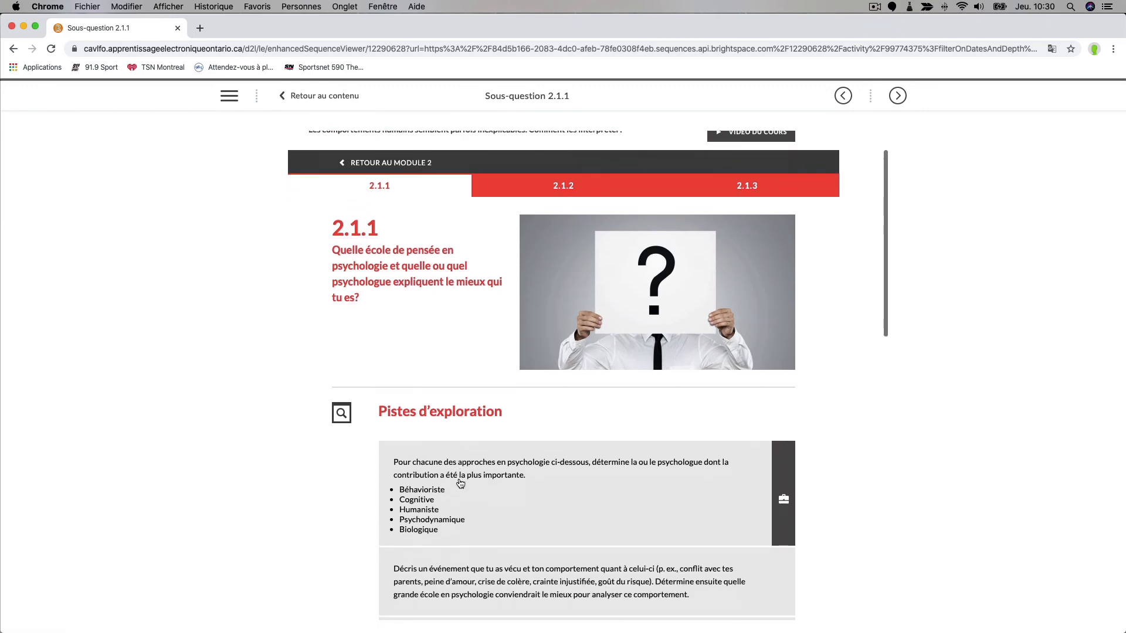
scroll(461, 483, down, 10)
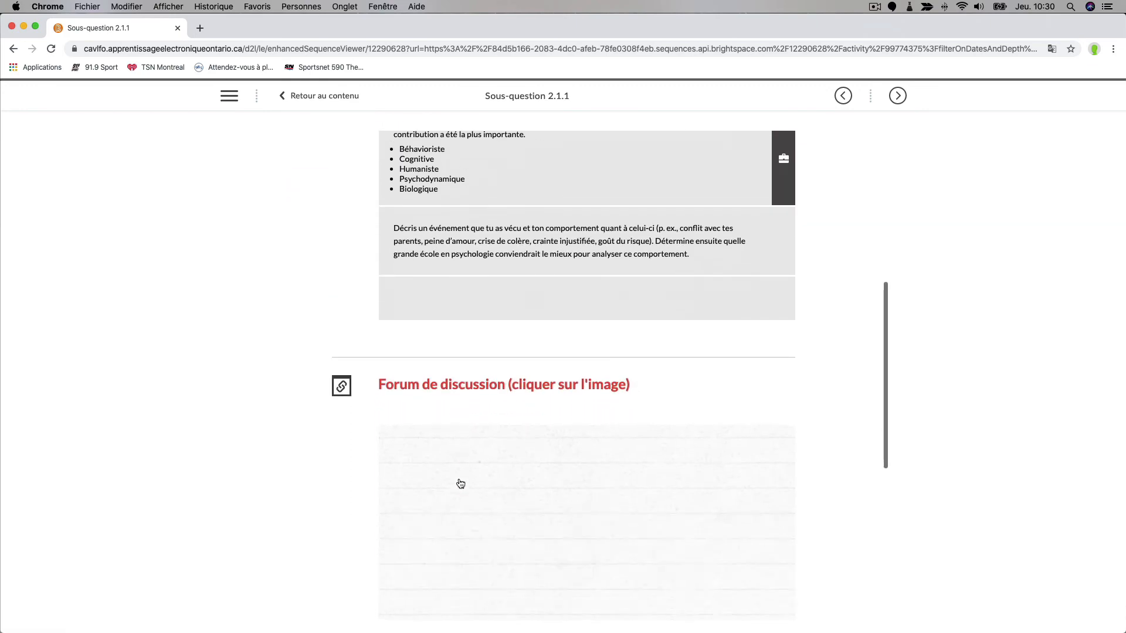
scroll(461, 483, up, 15)
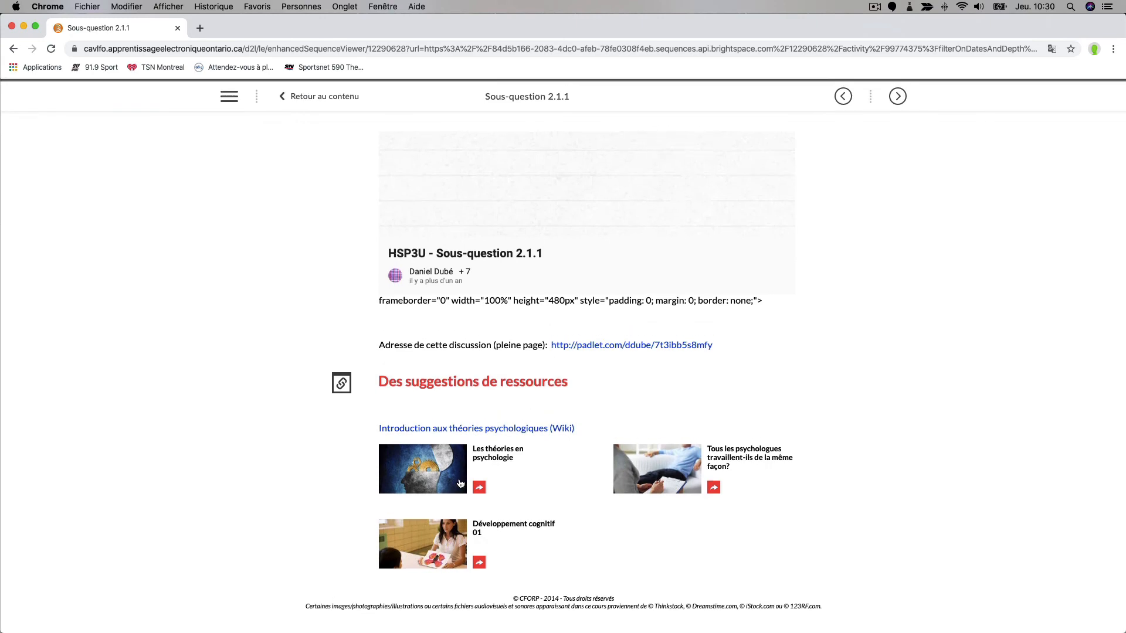
click(899, 97)
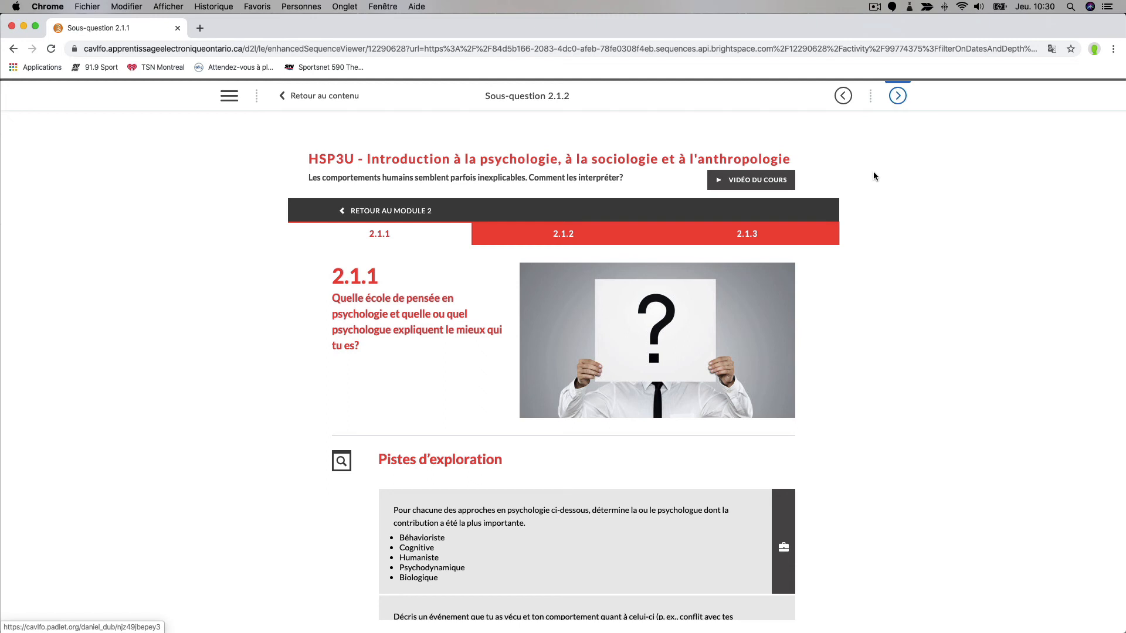
Step: Return to the course content and check Question de réflexion 2.1 for Sous-question 2.1.2
click(317, 96)
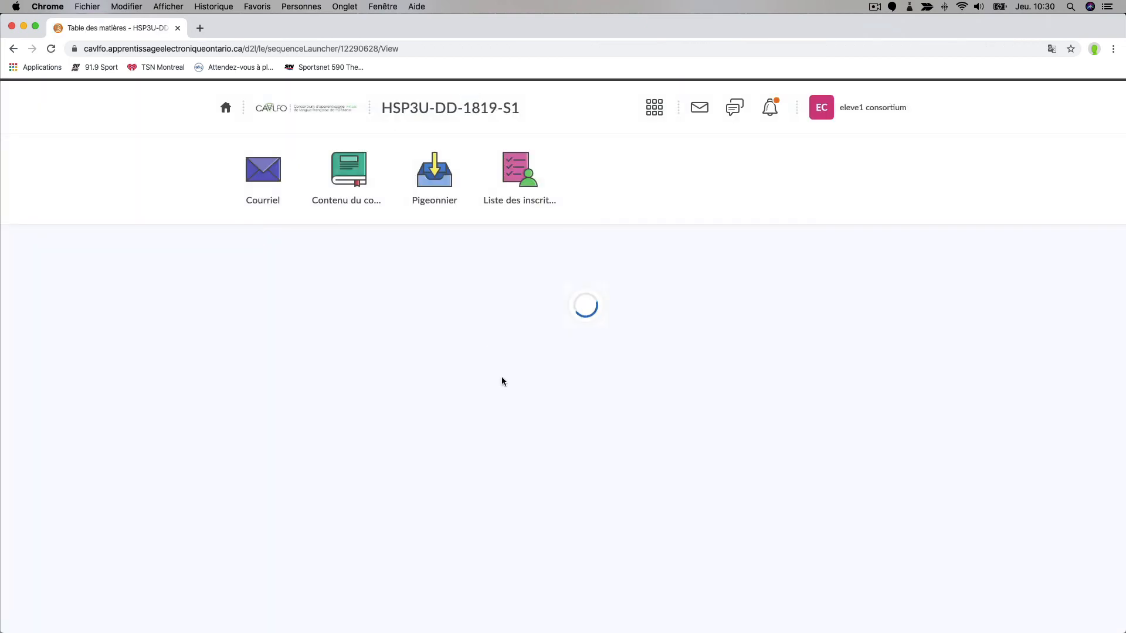
scroll(502, 380, down, 2)
scroll(502, 380, down, 5)
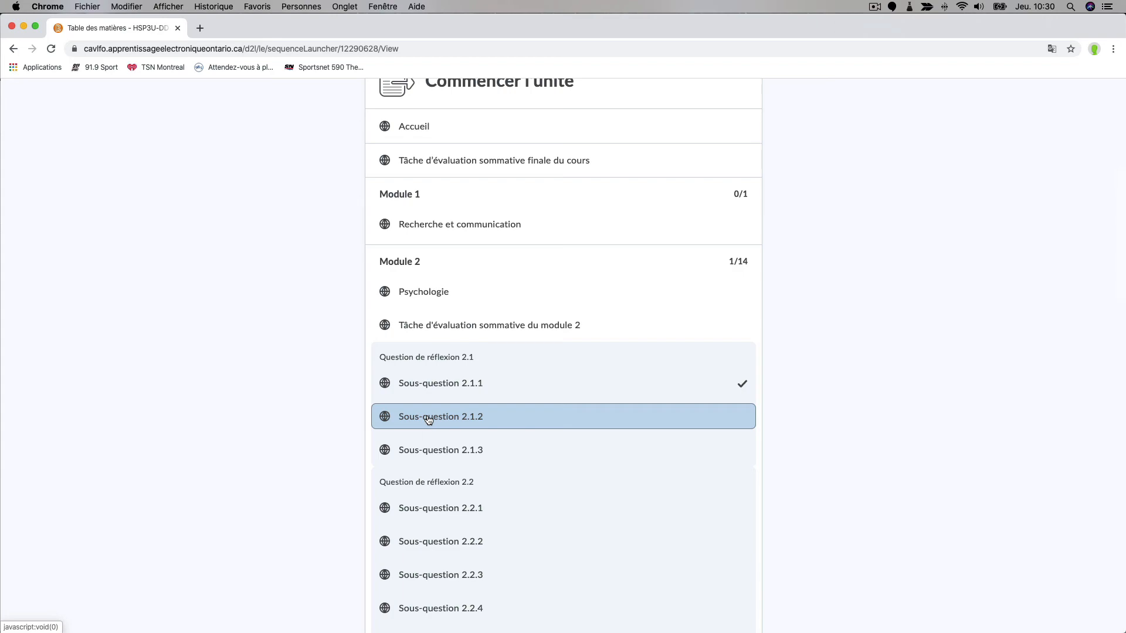
click(429, 417)
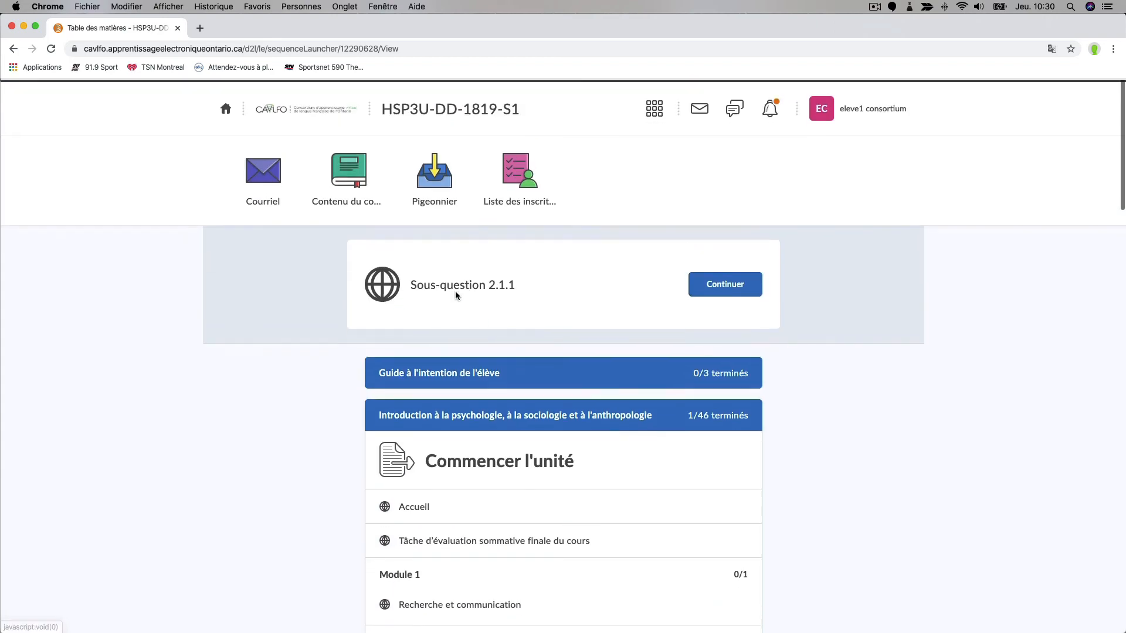
Step: Open the Pigeonnier folder Questions de réflexion 2.1.1 à 2.1.3 in Module 2 as the student
click(434, 188)
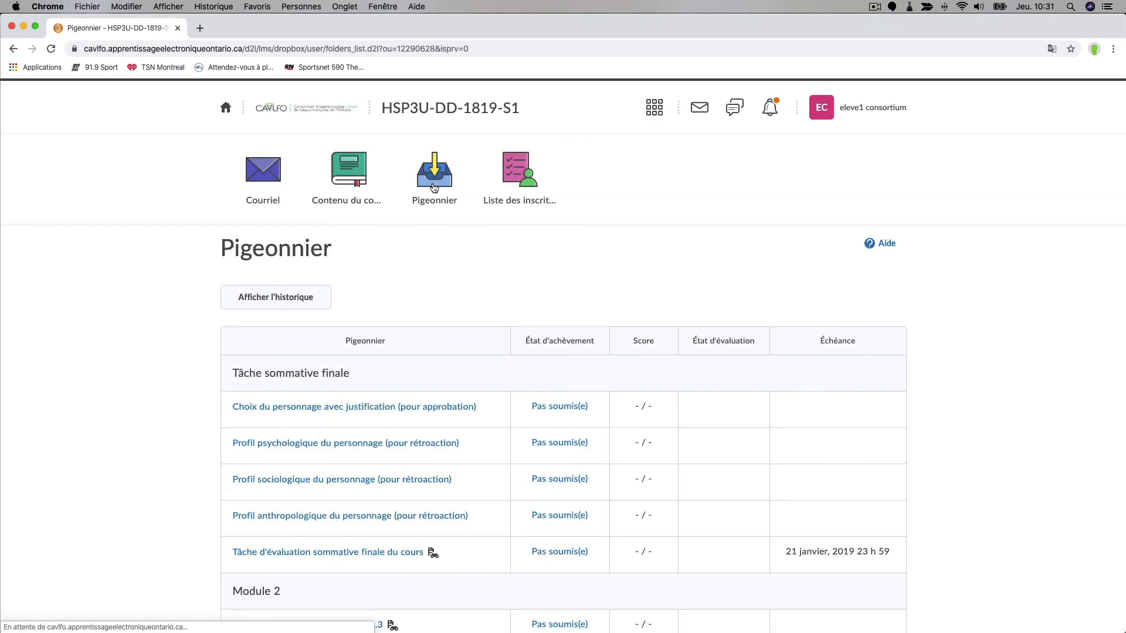
scroll(431, 184, down, 2)
scroll(432, 187, down, 3)
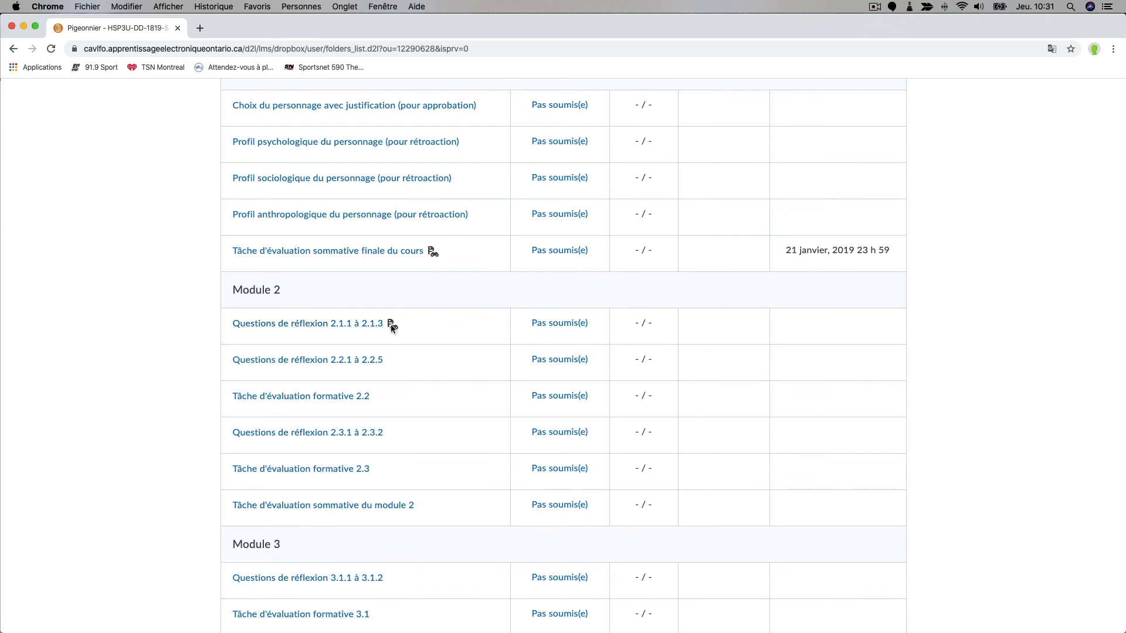
mouse_move(392, 327)
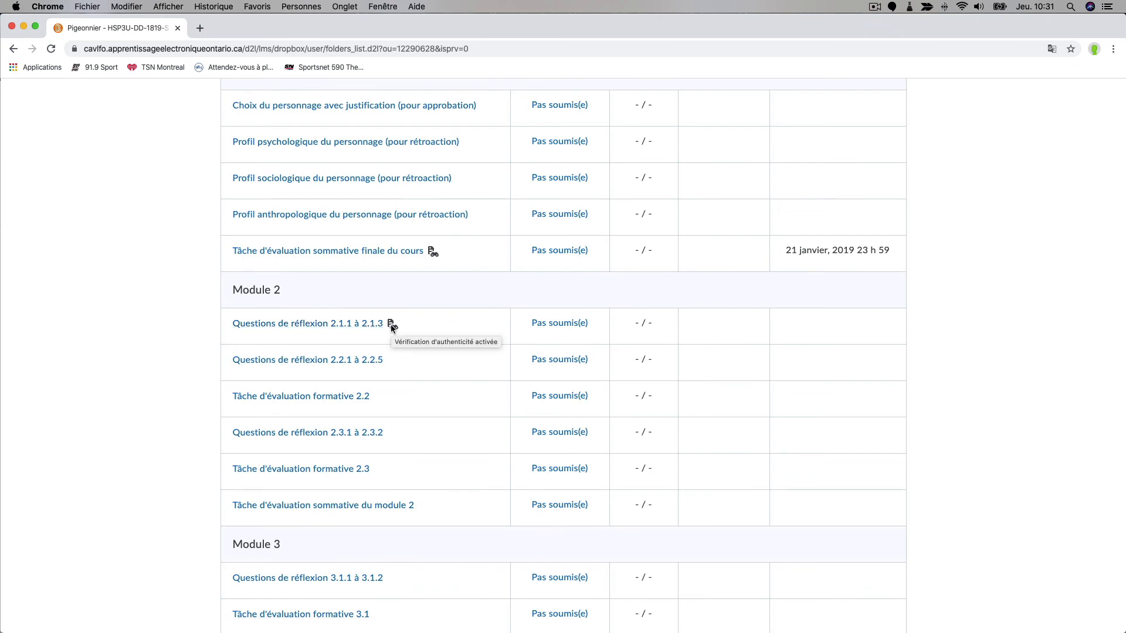
click(327, 327)
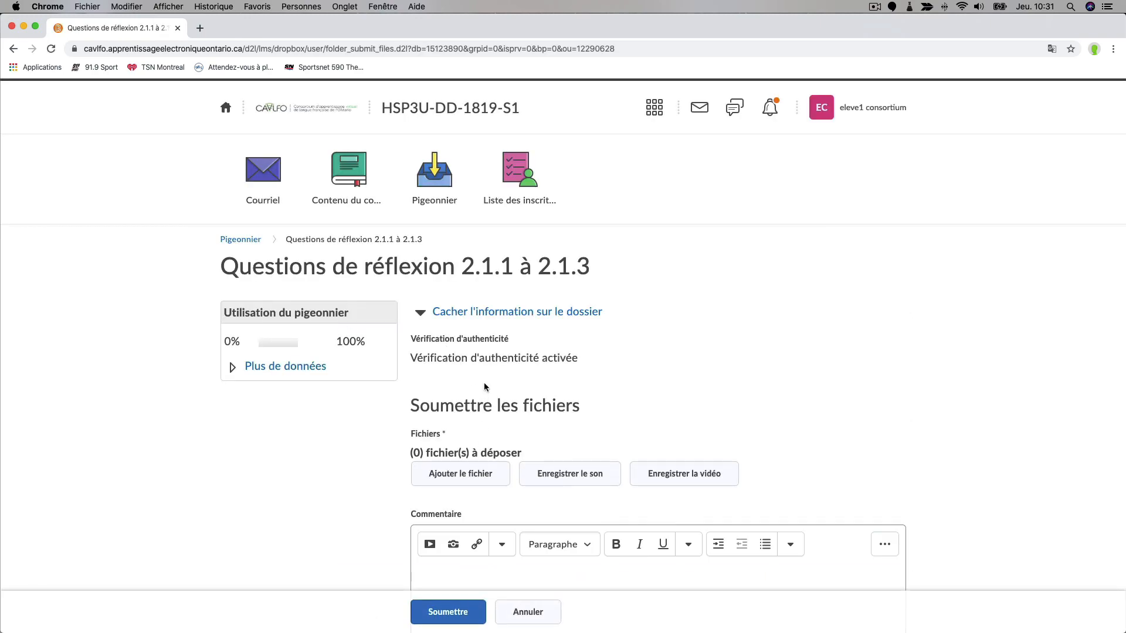
Step: Add the file eal4u_annexe_1_1_1_7.rtf from the computer to the folder submission
scroll(482, 396, down, 3)
click(470, 393)
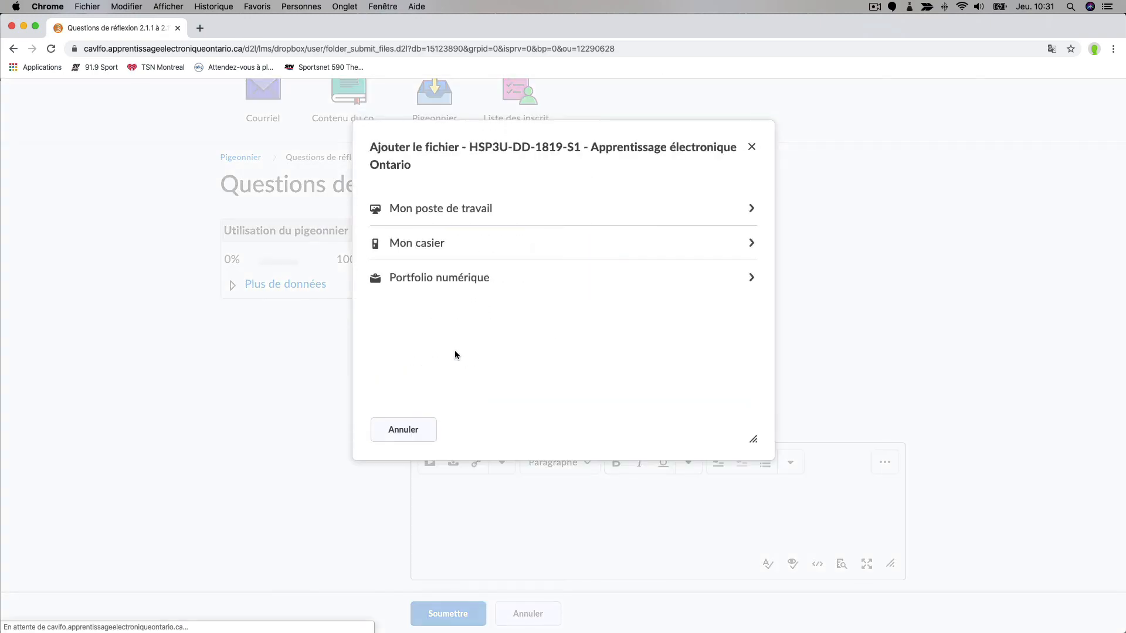
click(460, 215)
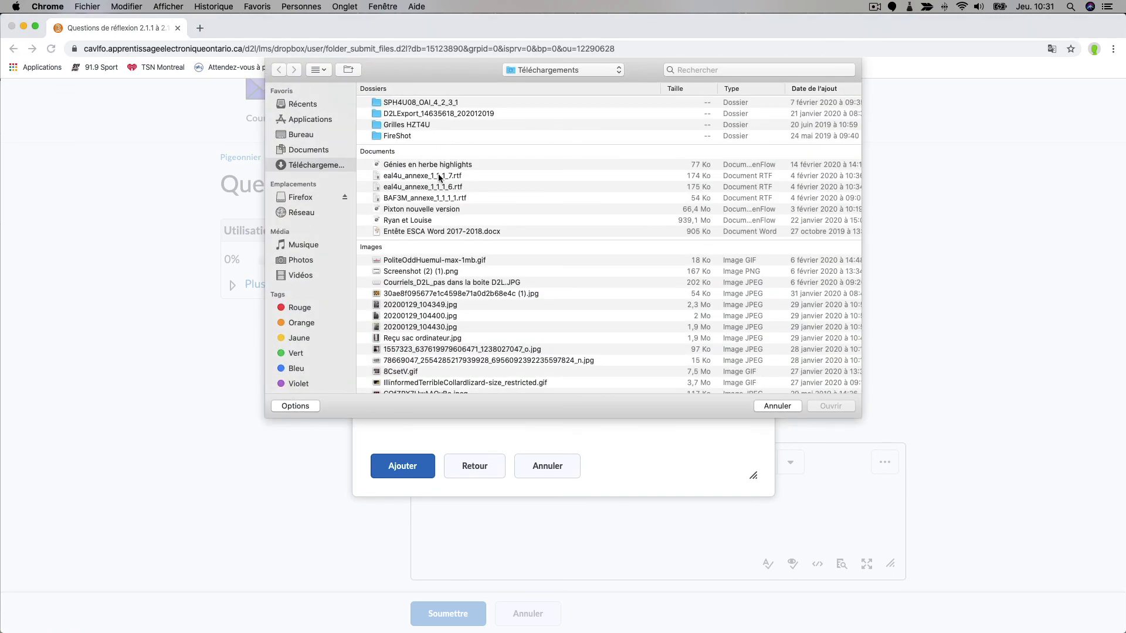
click(439, 176)
click(833, 407)
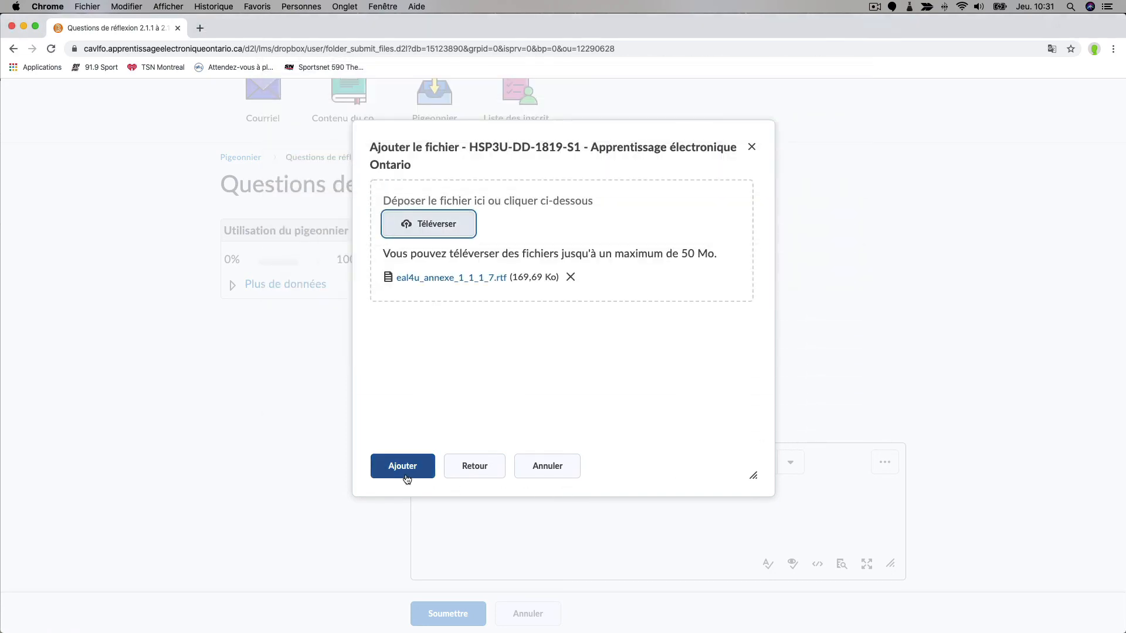
click(404, 474)
Step: Submit the work, finish the submission review and look over the student's Pigeonnier list
click(448, 612)
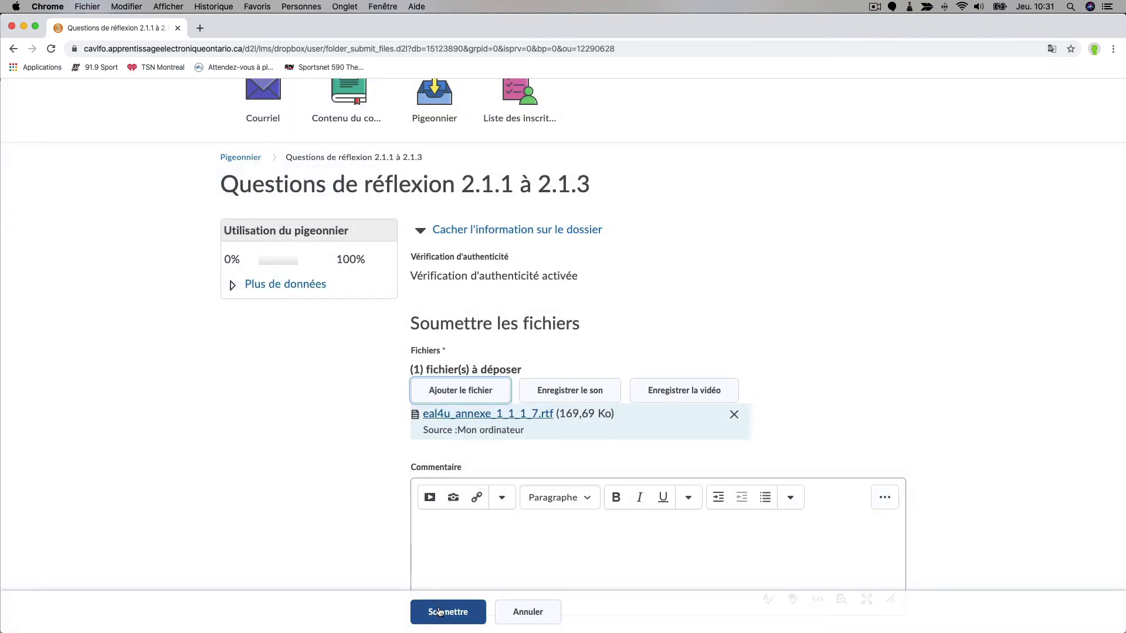
click(252, 612)
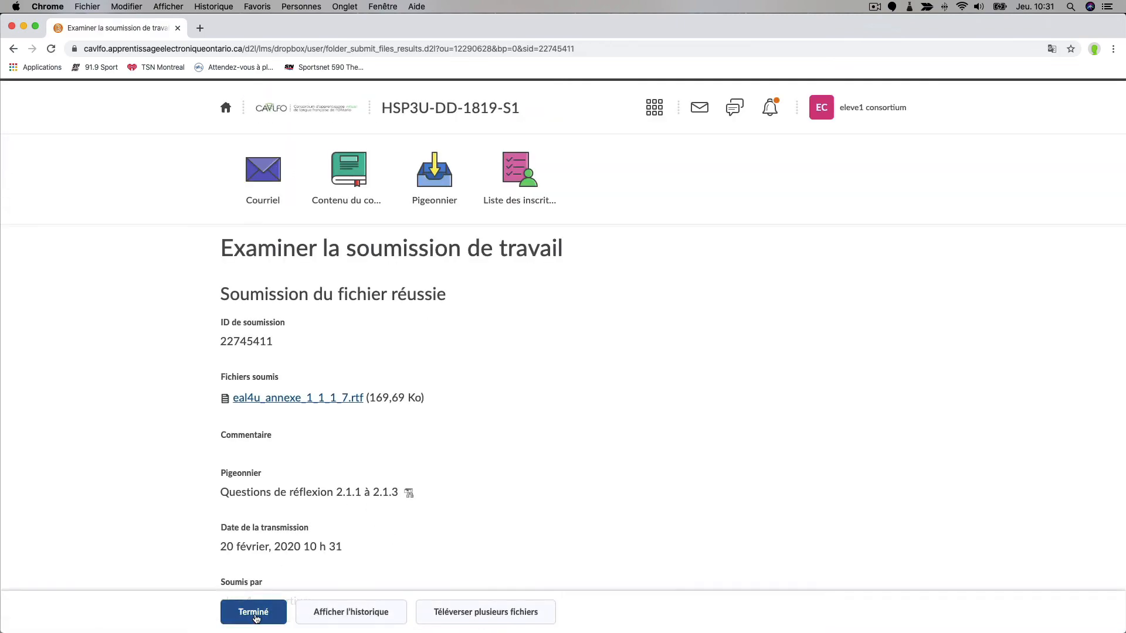
scroll(448, 490, down, 5)
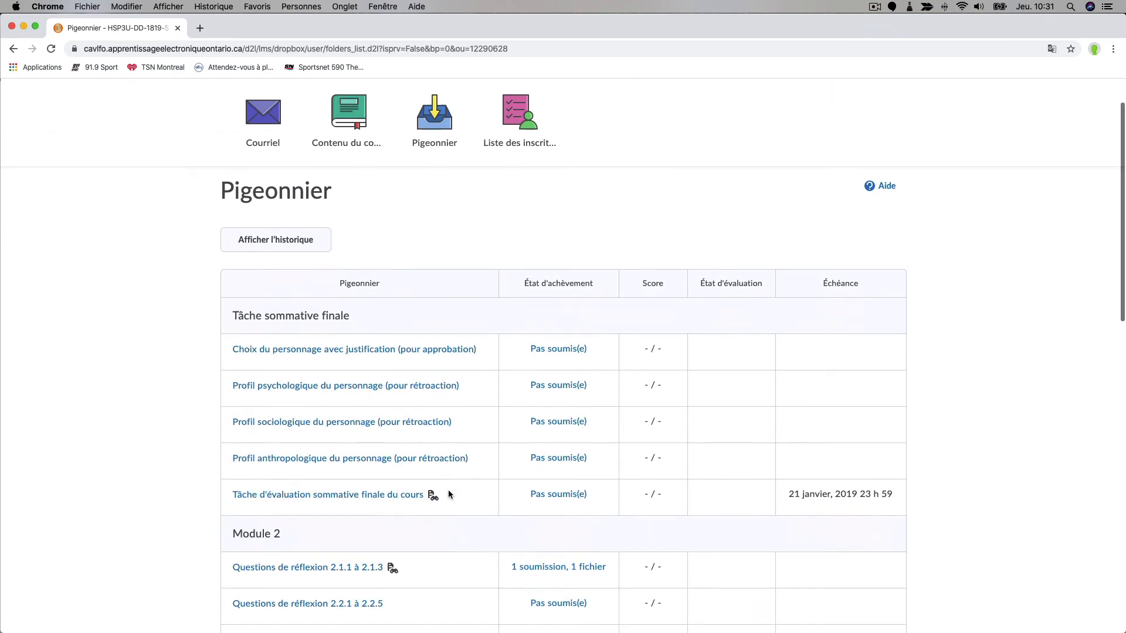
scroll(445, 491, up, 5)
Step: Reopen the course content and check Question de réflexion 2.1 for Tâche d'évaluation formative 2.1
click(330, 186)
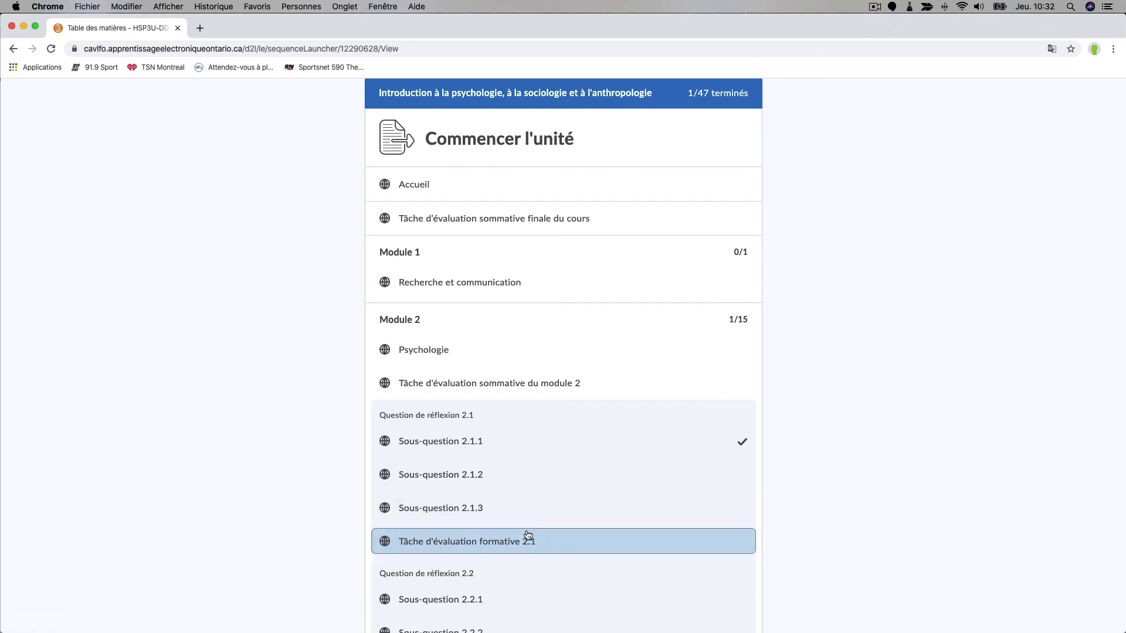
scroll(598, 522, up, 3)
scroll(597, 520, up, 6)
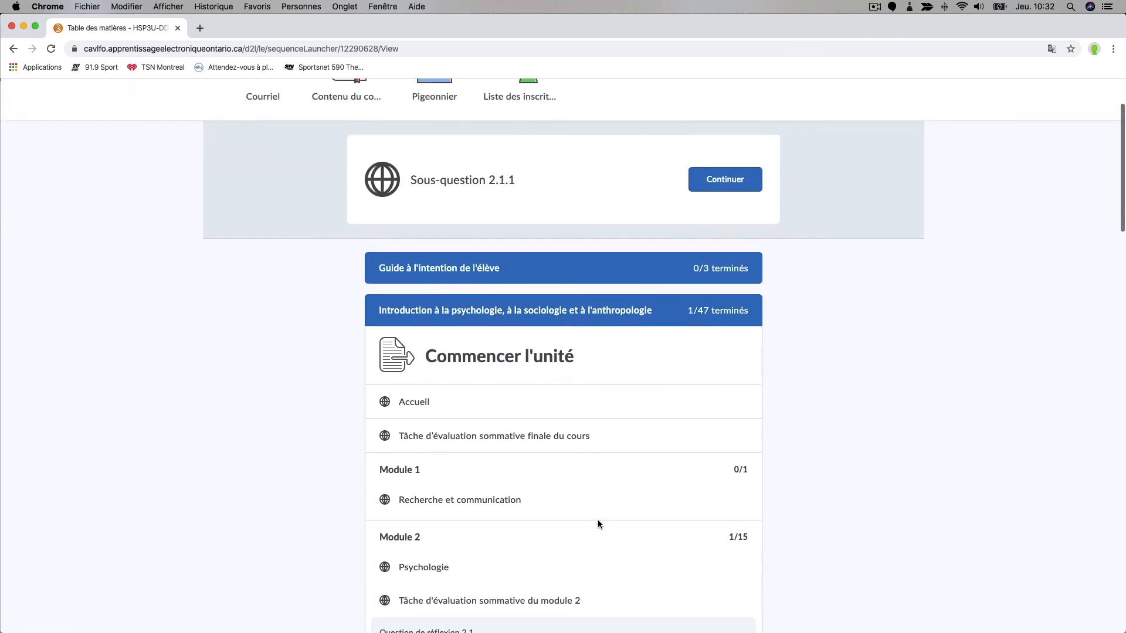